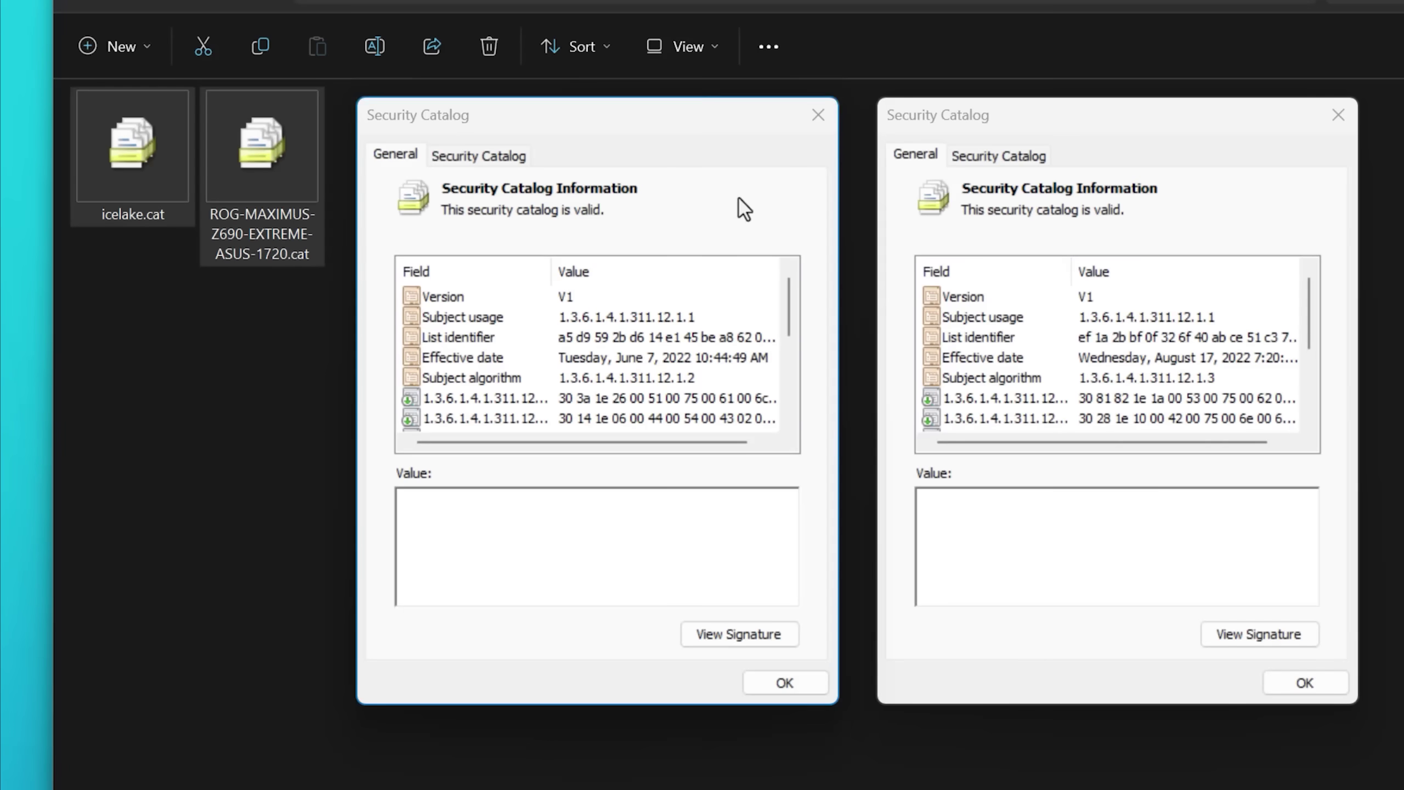
# Bring both catalog property windows forward and show the full Thumbprint value.
pyautogui.click(747, 213)
pyautogui.click(983, 239)
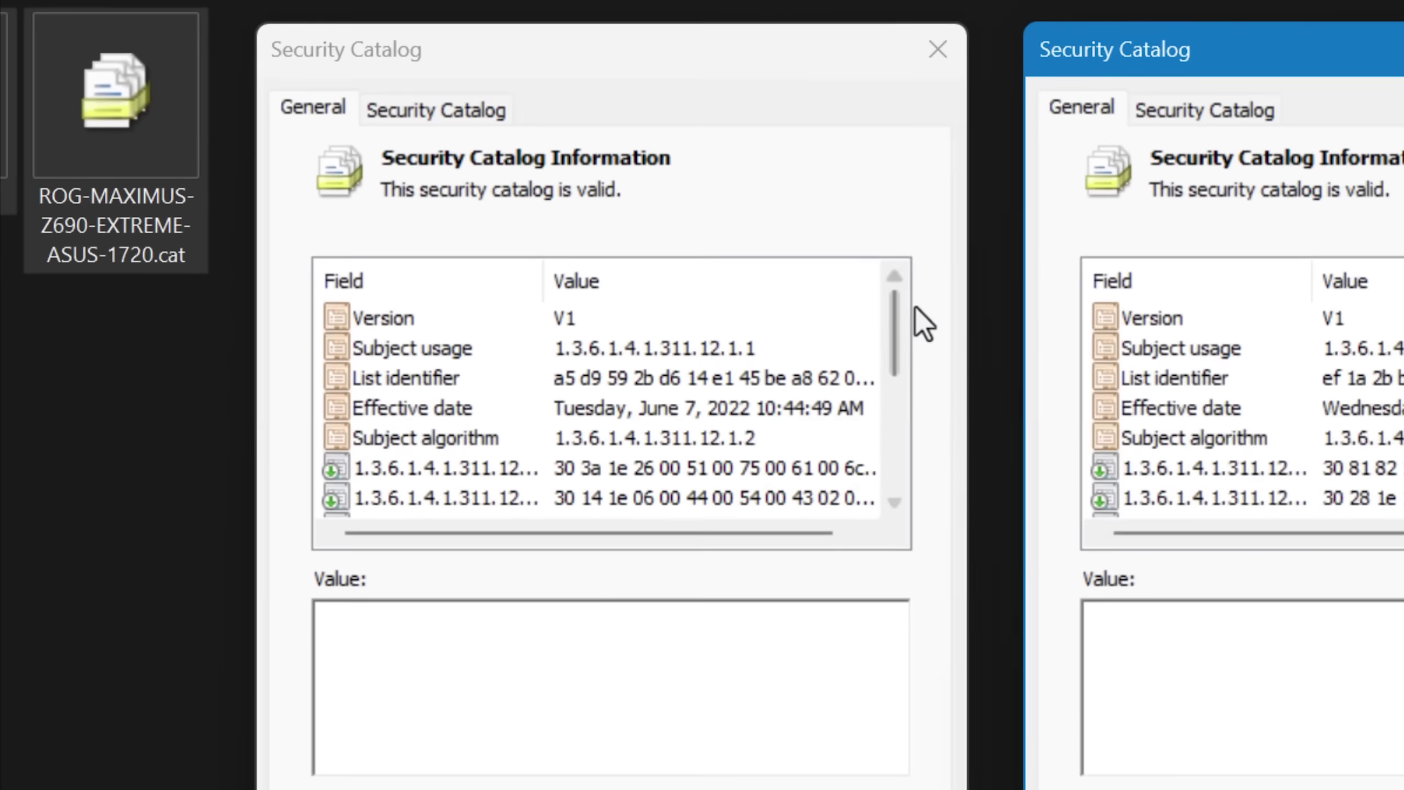
pyautogui.moveTo(637, 303); pyautogui.dragTo(567, 423)
pyautogui.click(810, 539)
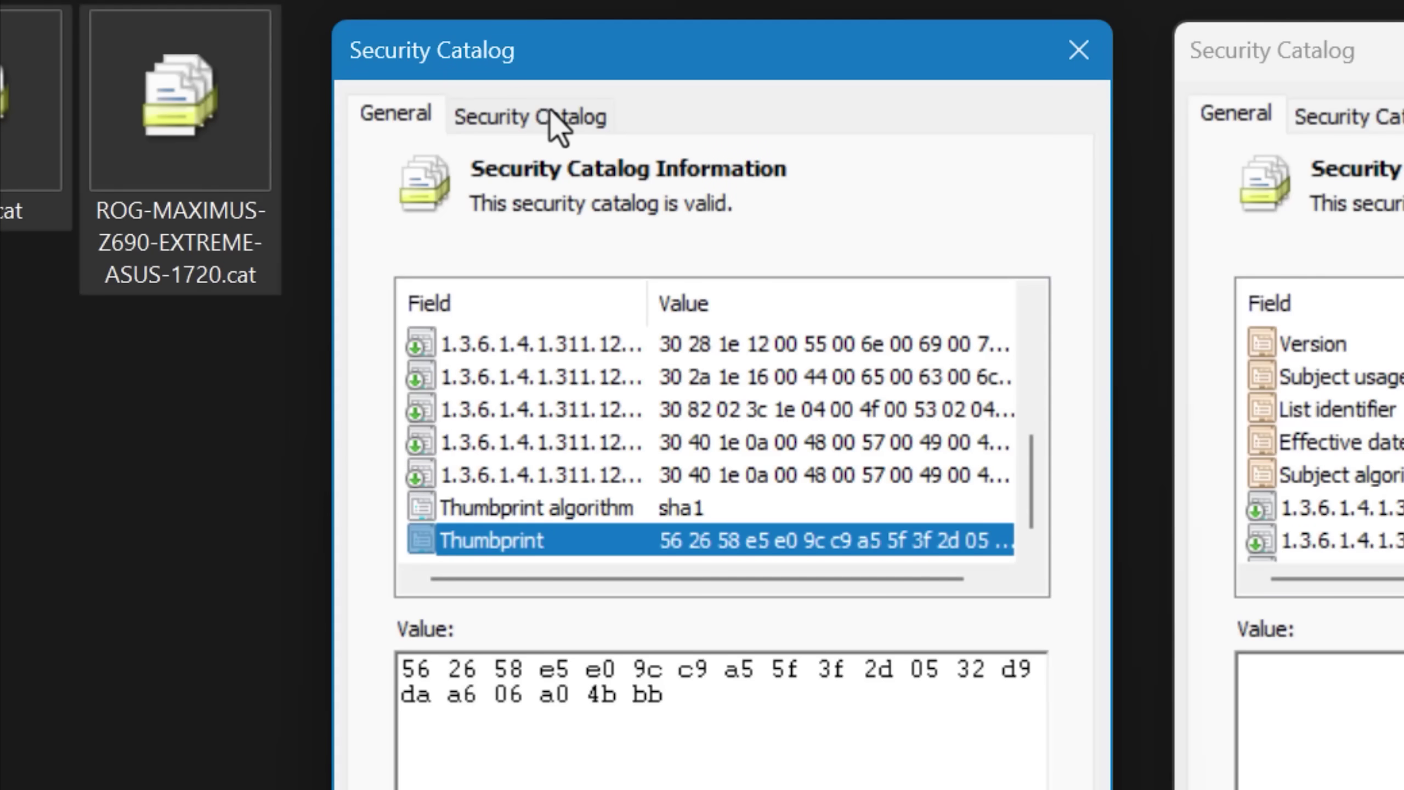
# Show both catalogs' entry lists and view details of each left and right entry.
pyautogui.click(551, 113)
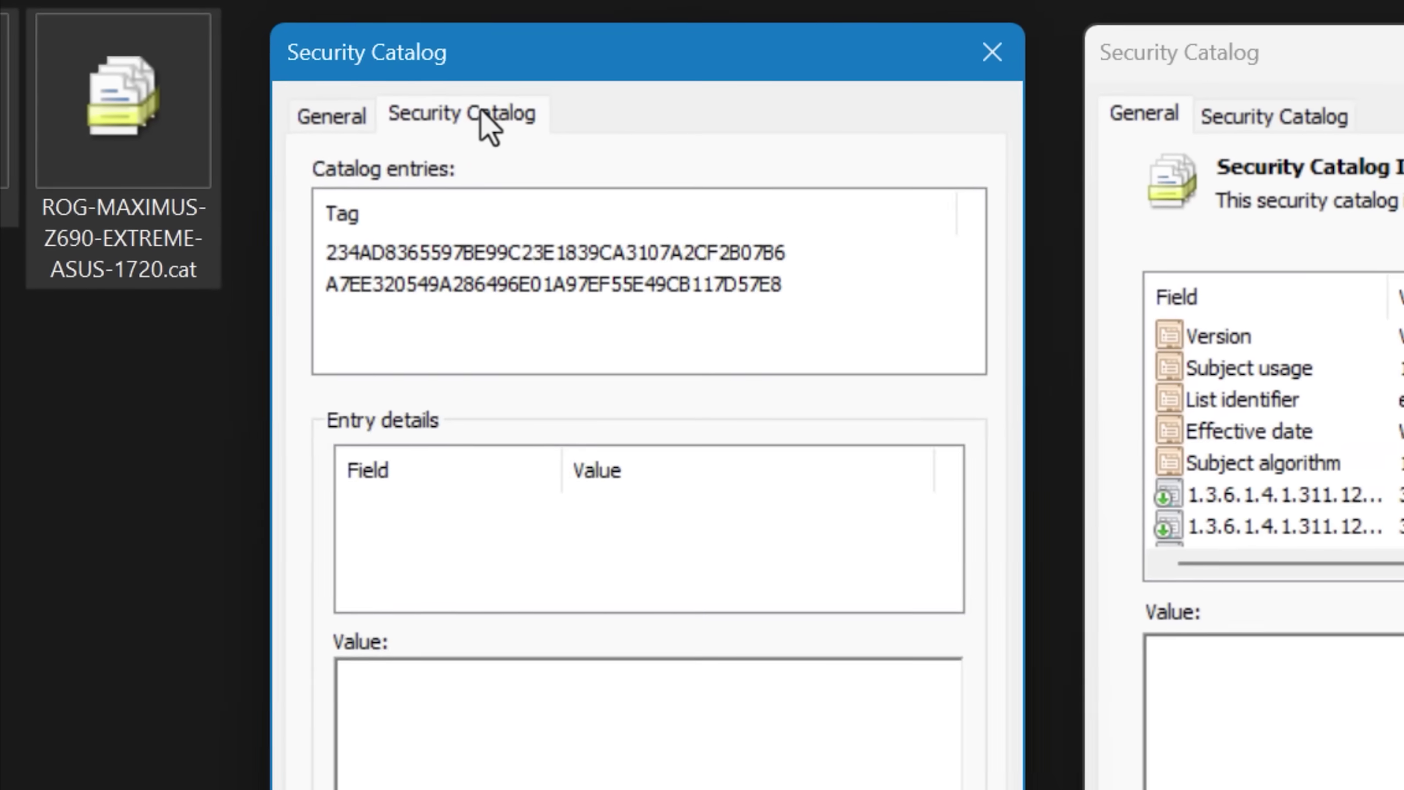
pyautogui.click(1340, 117)
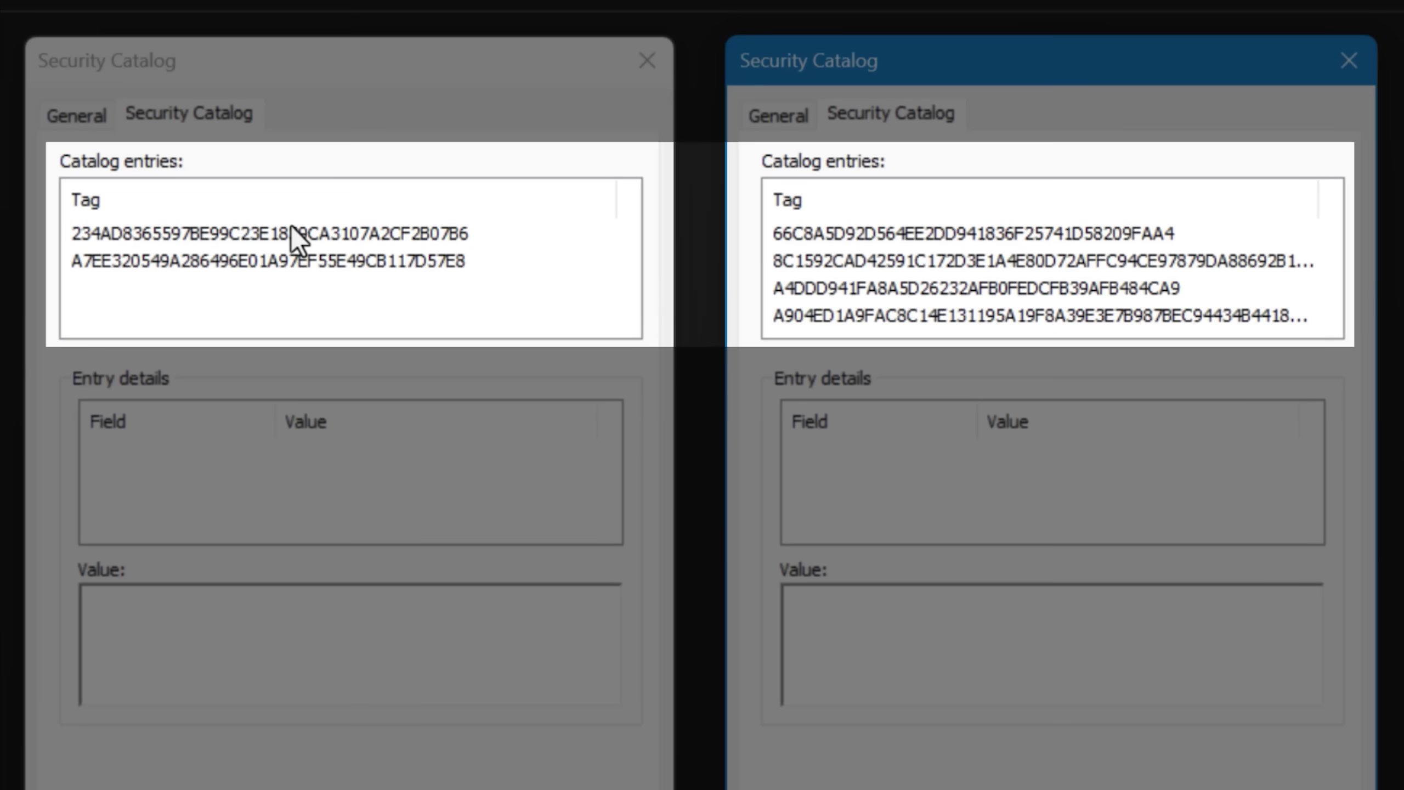
pyautogui.click(293, 234)
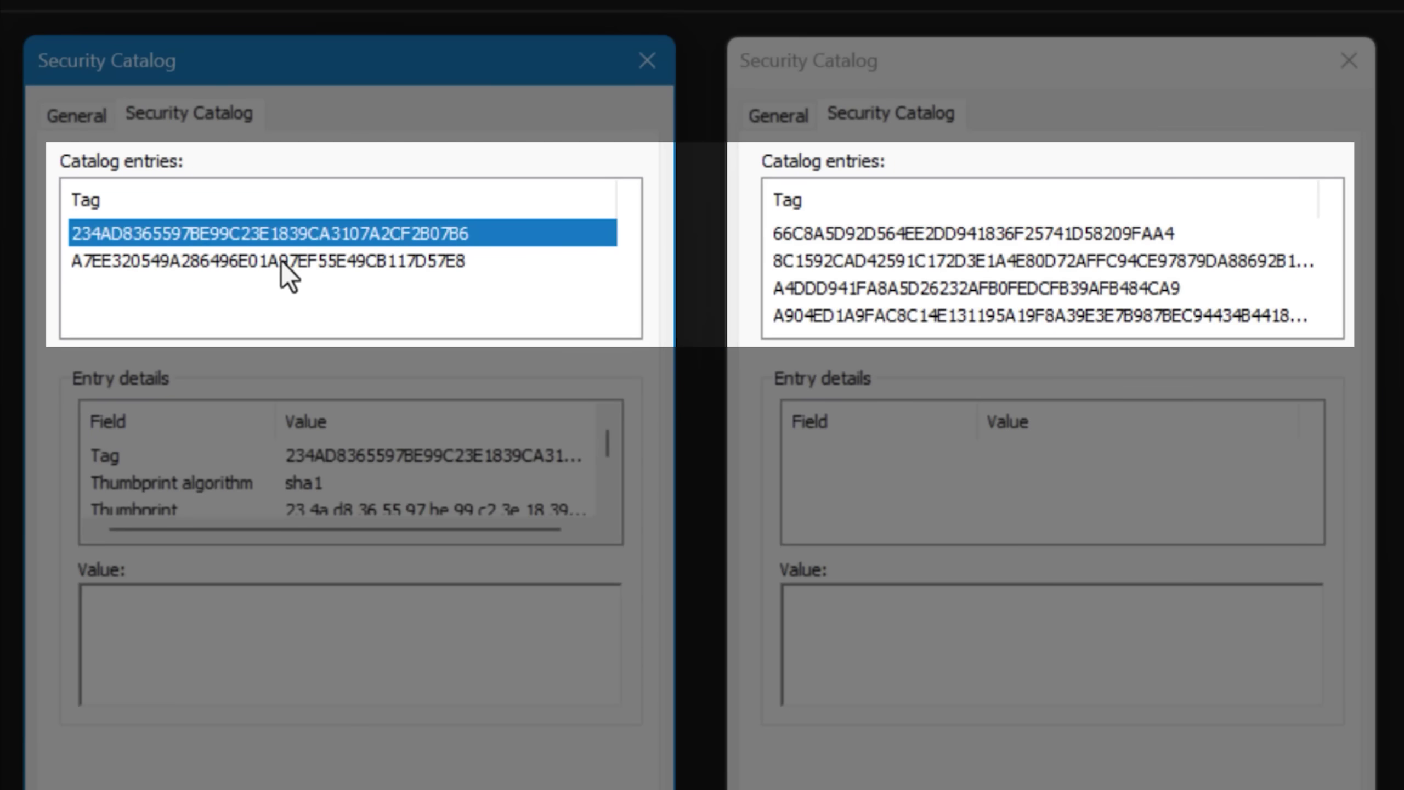
pyautogui.click(282, 260)
pyautogui.click(884, 235)
pyautogui.click(883, 264)
pyautogui.click(878, 288)
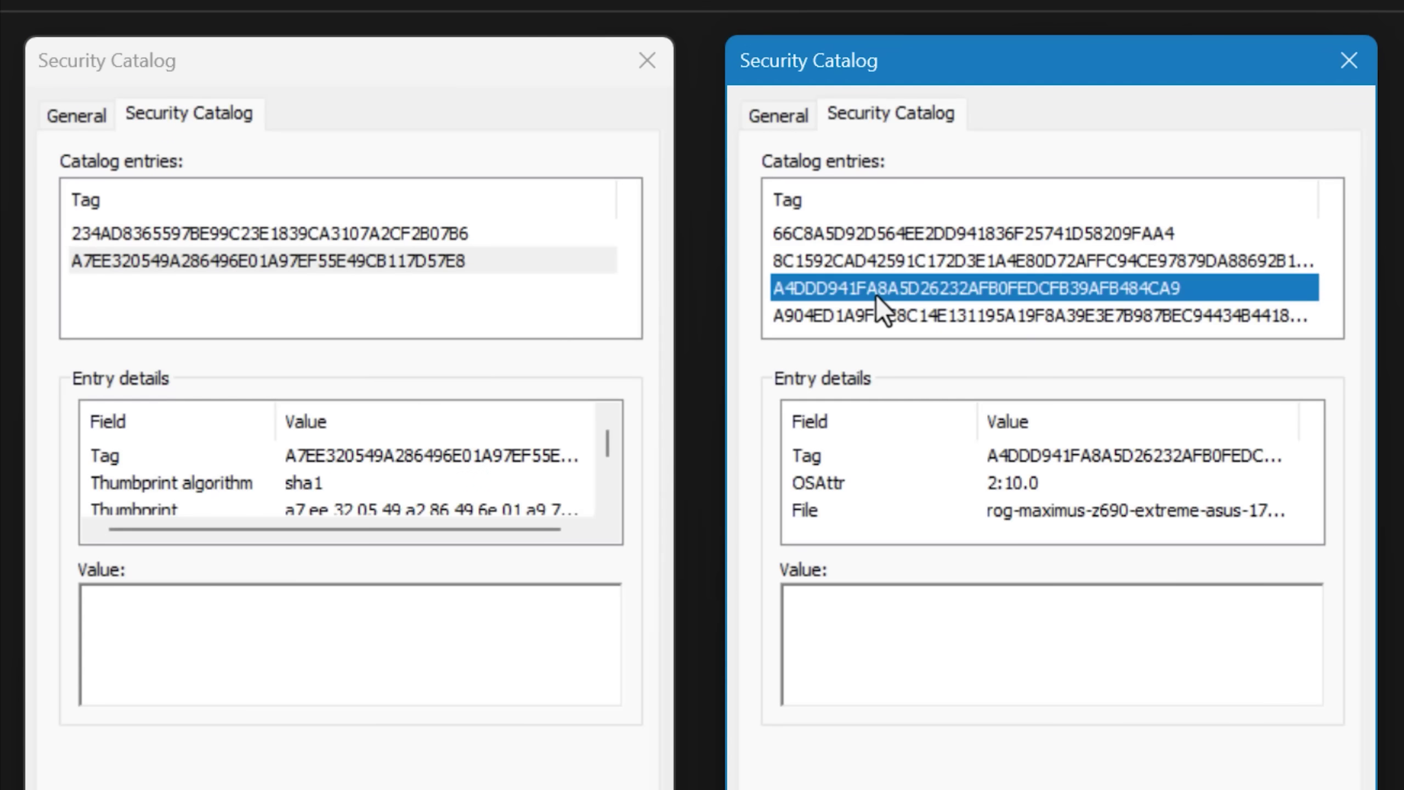
pyautogui.click(863, 319)
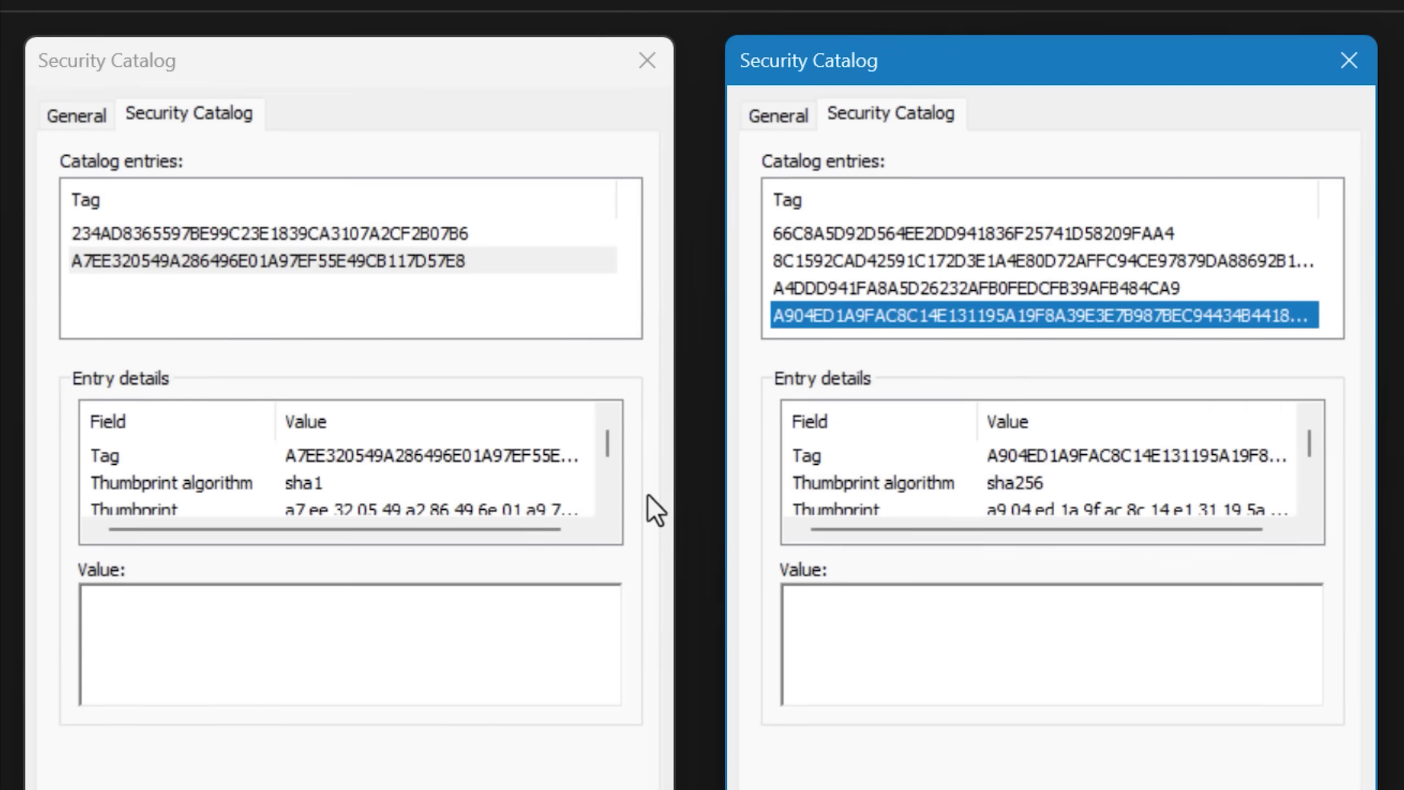
# Reveal the thumbprint algorithms: sha1 in the left catalog, sha256 in the right.
pyautogui.click(371, 485)
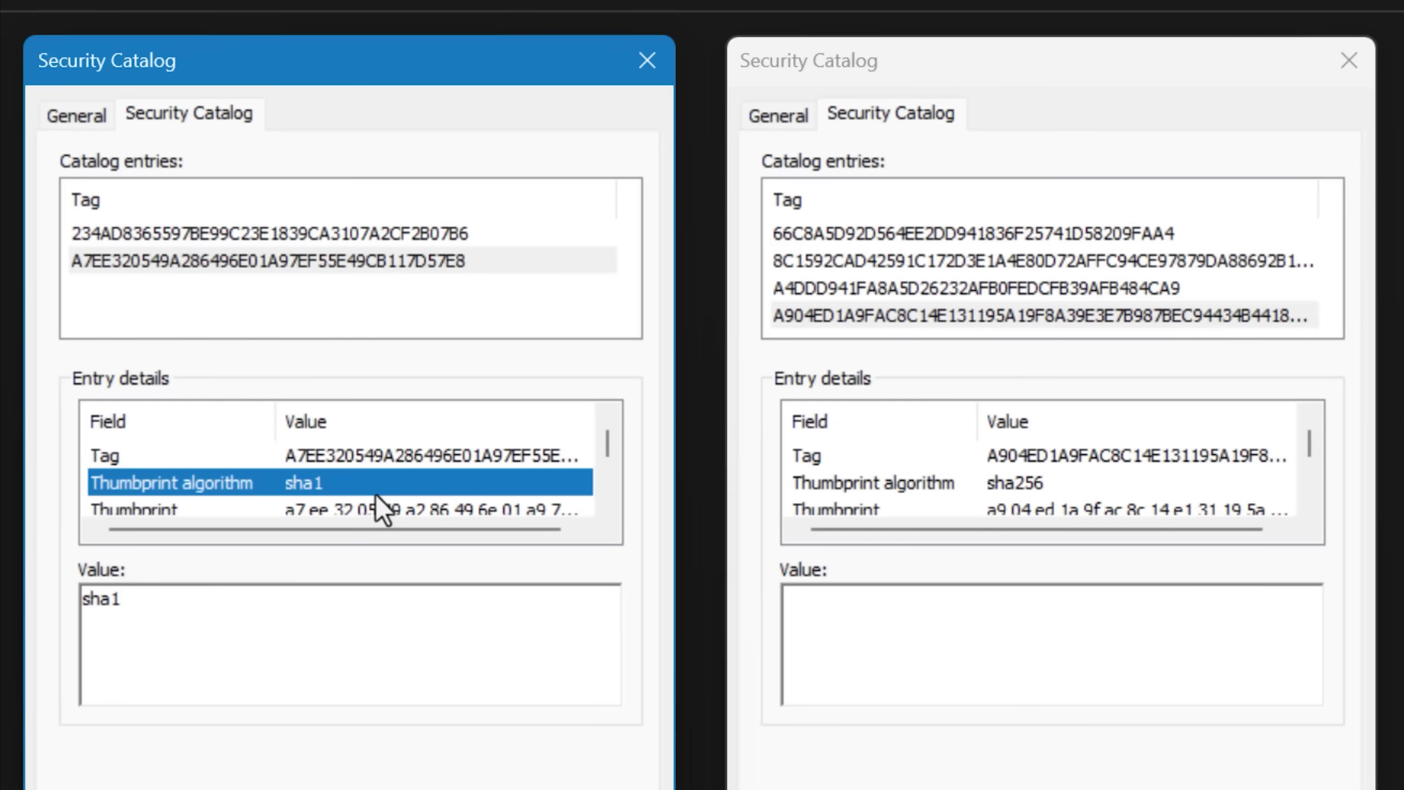
pyautogui.click(943, 481)
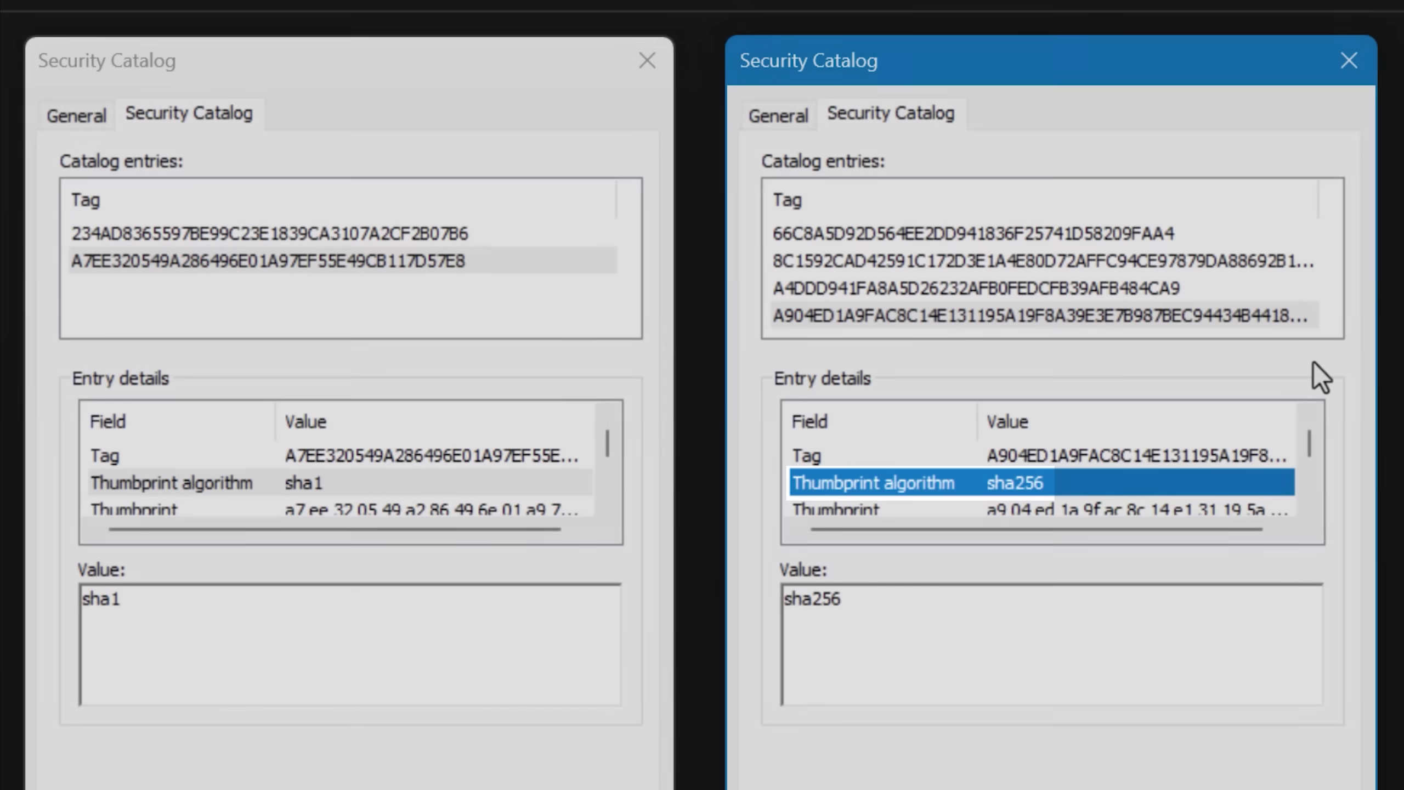
pyautogui.moveTo(1311, 444); pyautogui.dragTo(1308, 455)
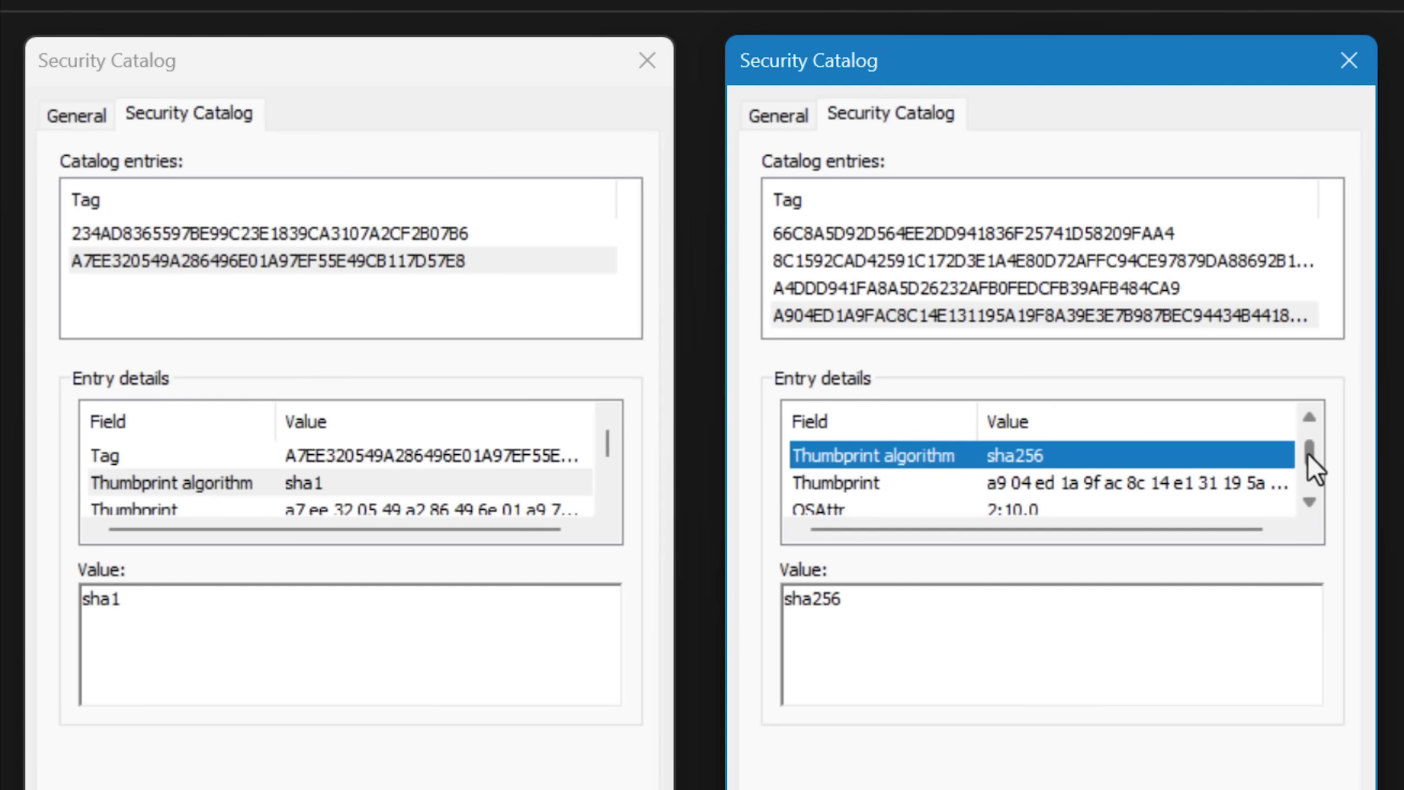
pyautogui.scroll(-1, 1208, 477)
pyautogui.scroll(1, 1210, 486)
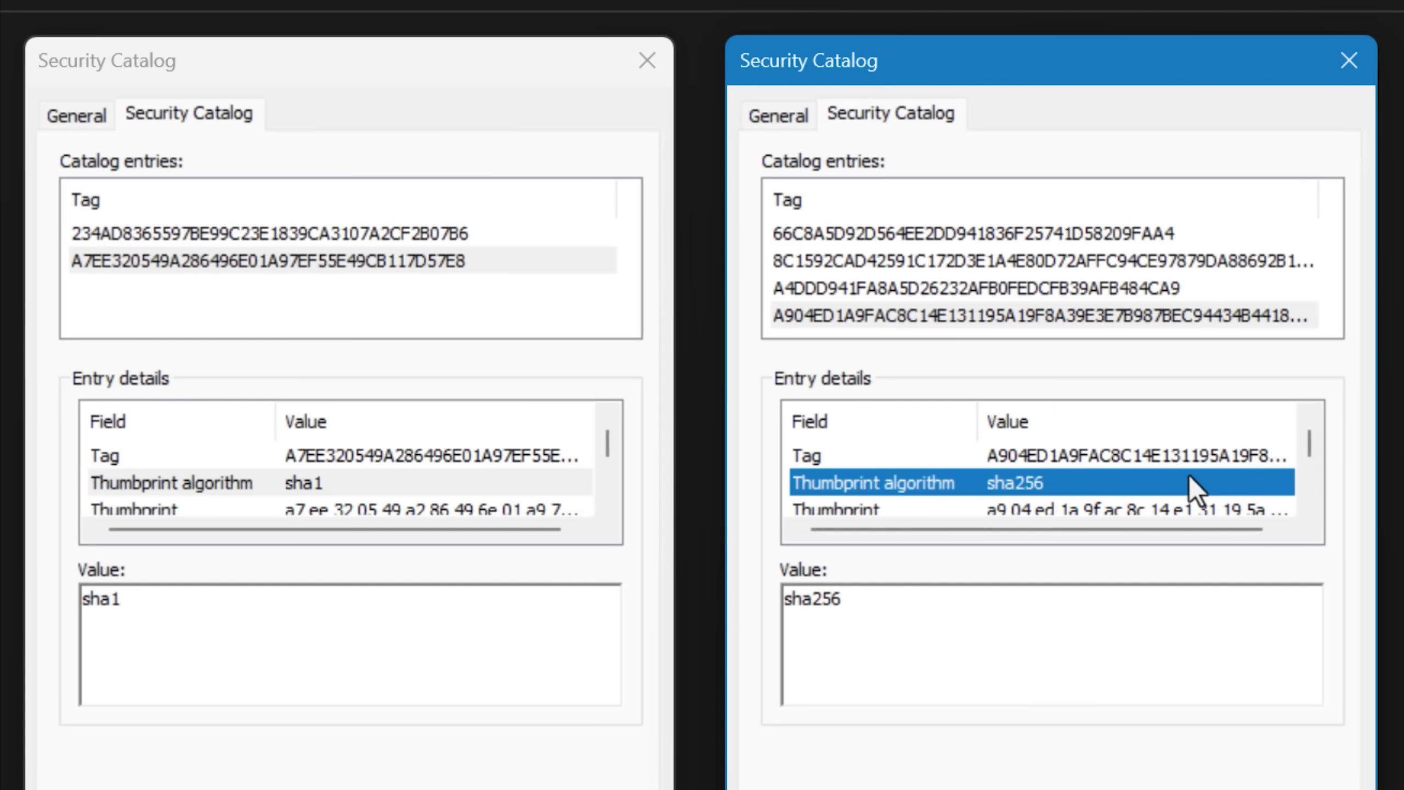
pyautogui.scroll(-1, 1184, 476)
# Recheck the entries of both catalogs and display the right entry's Thumbprint value.
pyautogui.click(353, 469)
pyautogui.click(281, 243)
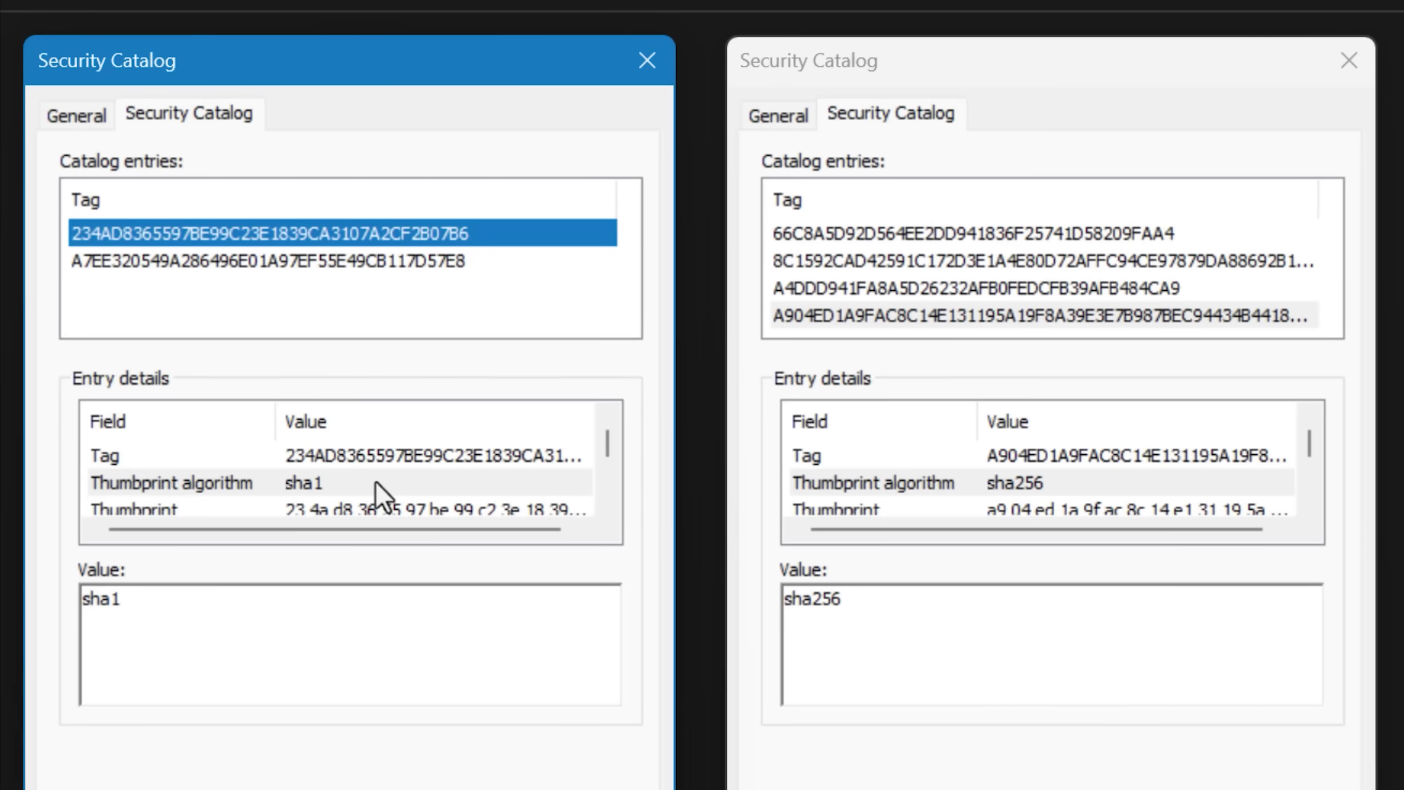
pyautogui.scroll(-2, 375, 481)
pyautogui.scroll(2, 365, 505)
pyautogui.click(890, 236)
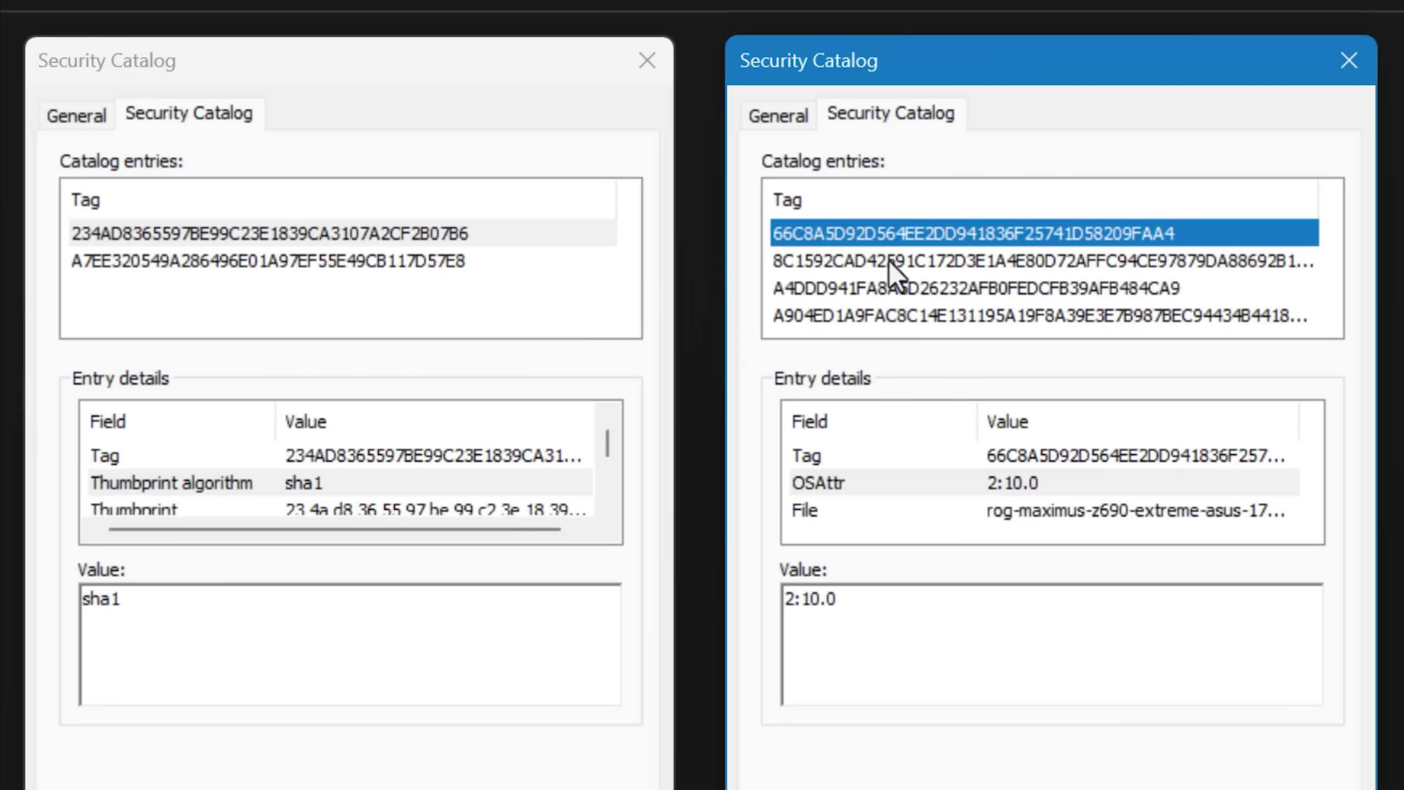
pyautogui.click(886, 263)
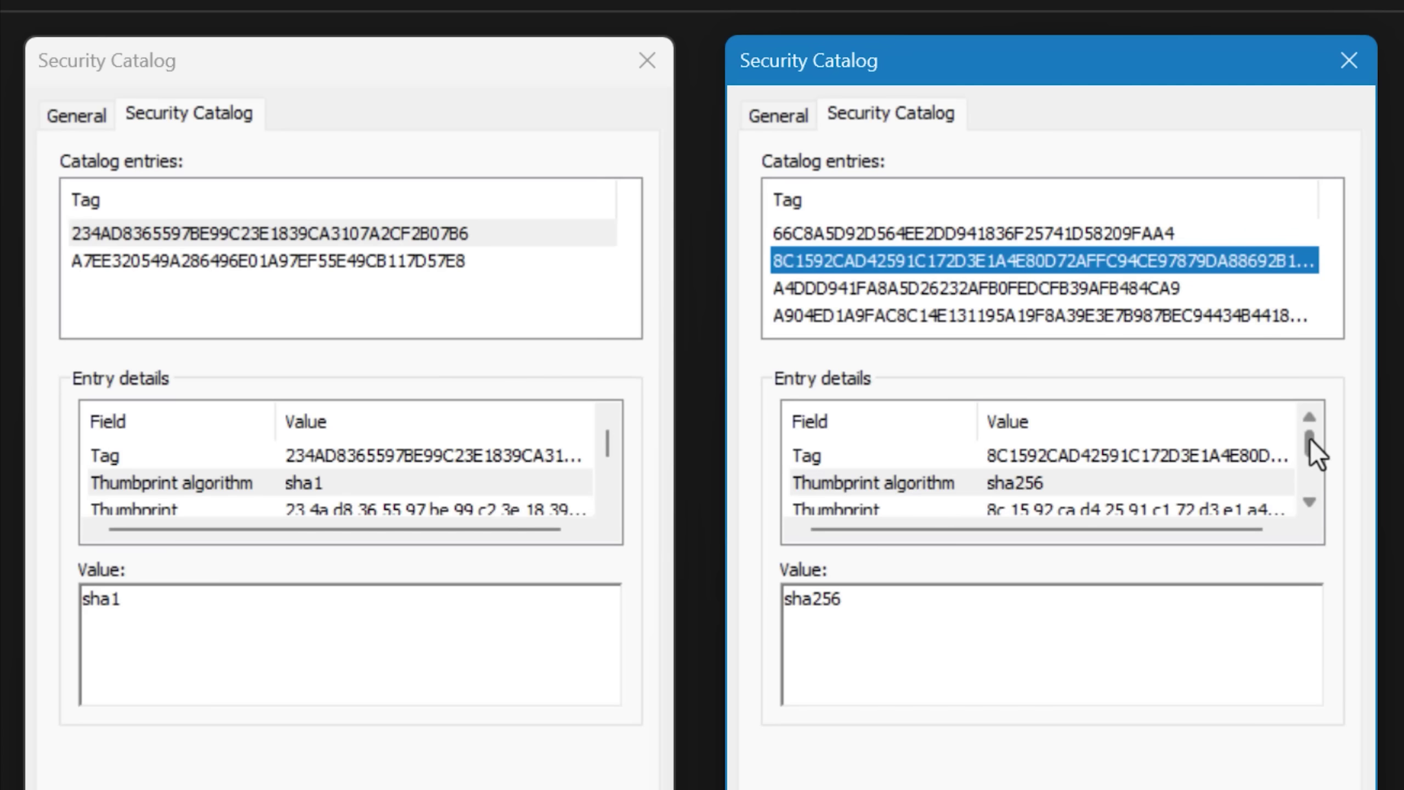
pyautogui.scroll(-2, 1102, 452)
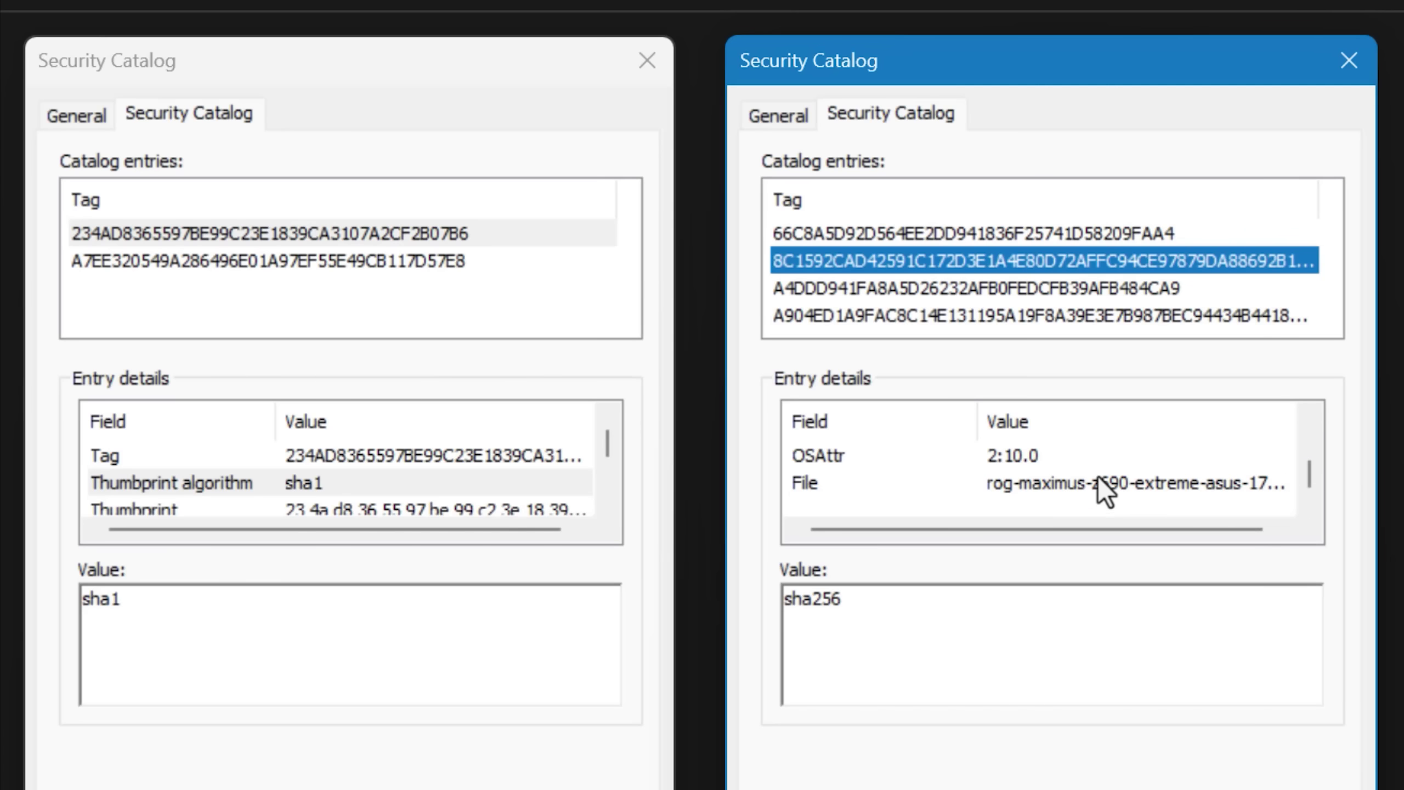
pyautogui.click(935, 289)
pyautogui.click(928, 308)
pyautogui.click(863, 510)
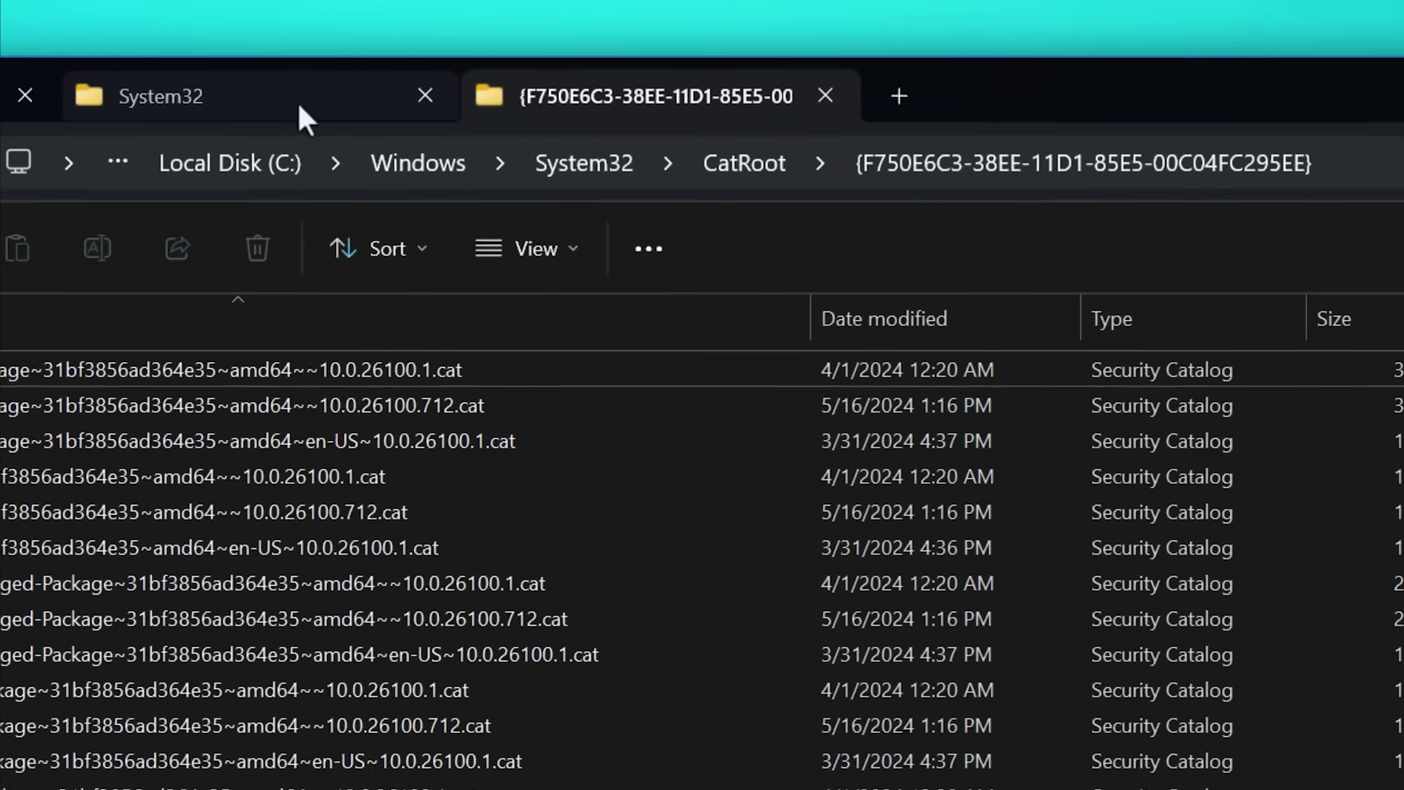
# Go to System32, look inside catroot2, and return to System32.
pyautogui.click(83, 171)
pyautogui.click(452, 64)
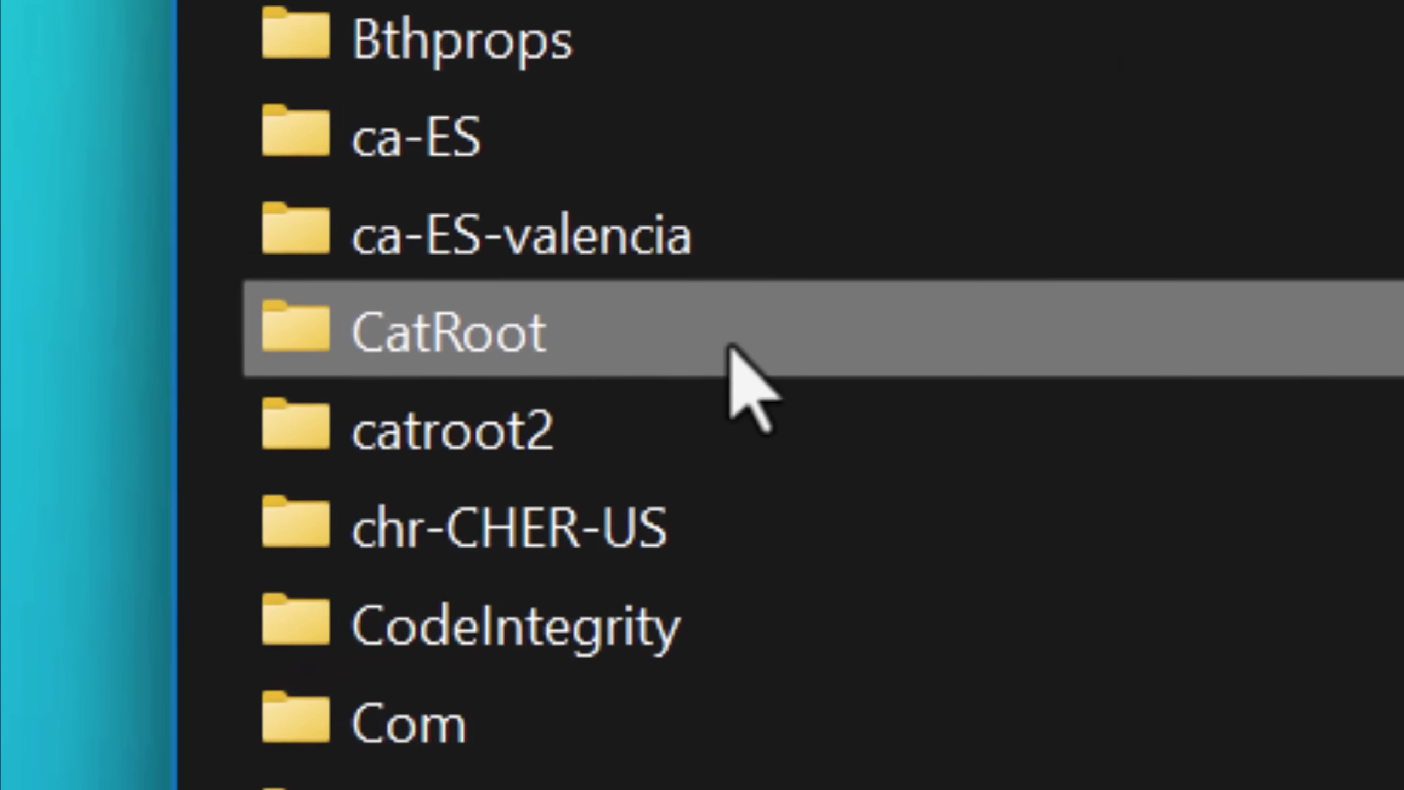
pyautogui.moveTo(178, 708)
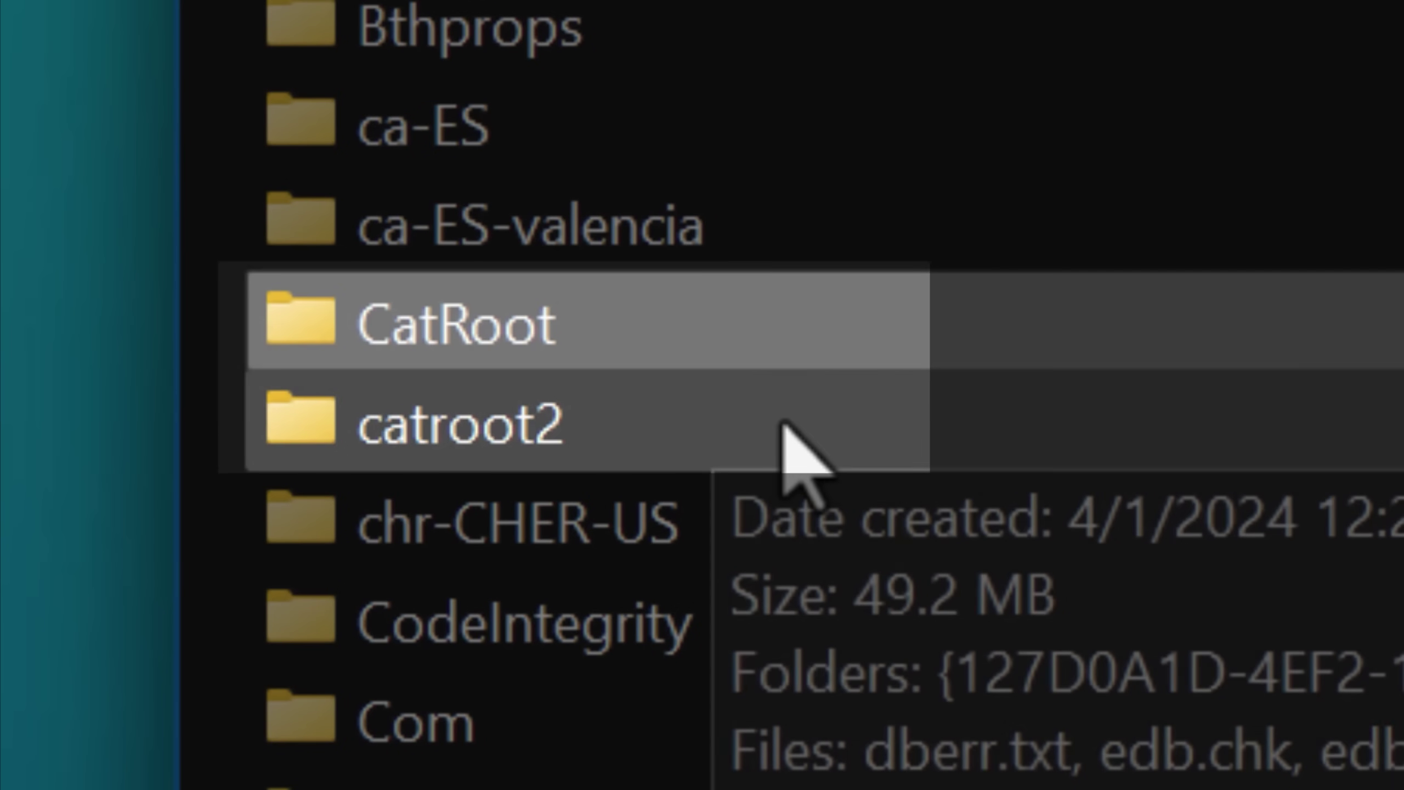
pyautogui.click(792, 431)
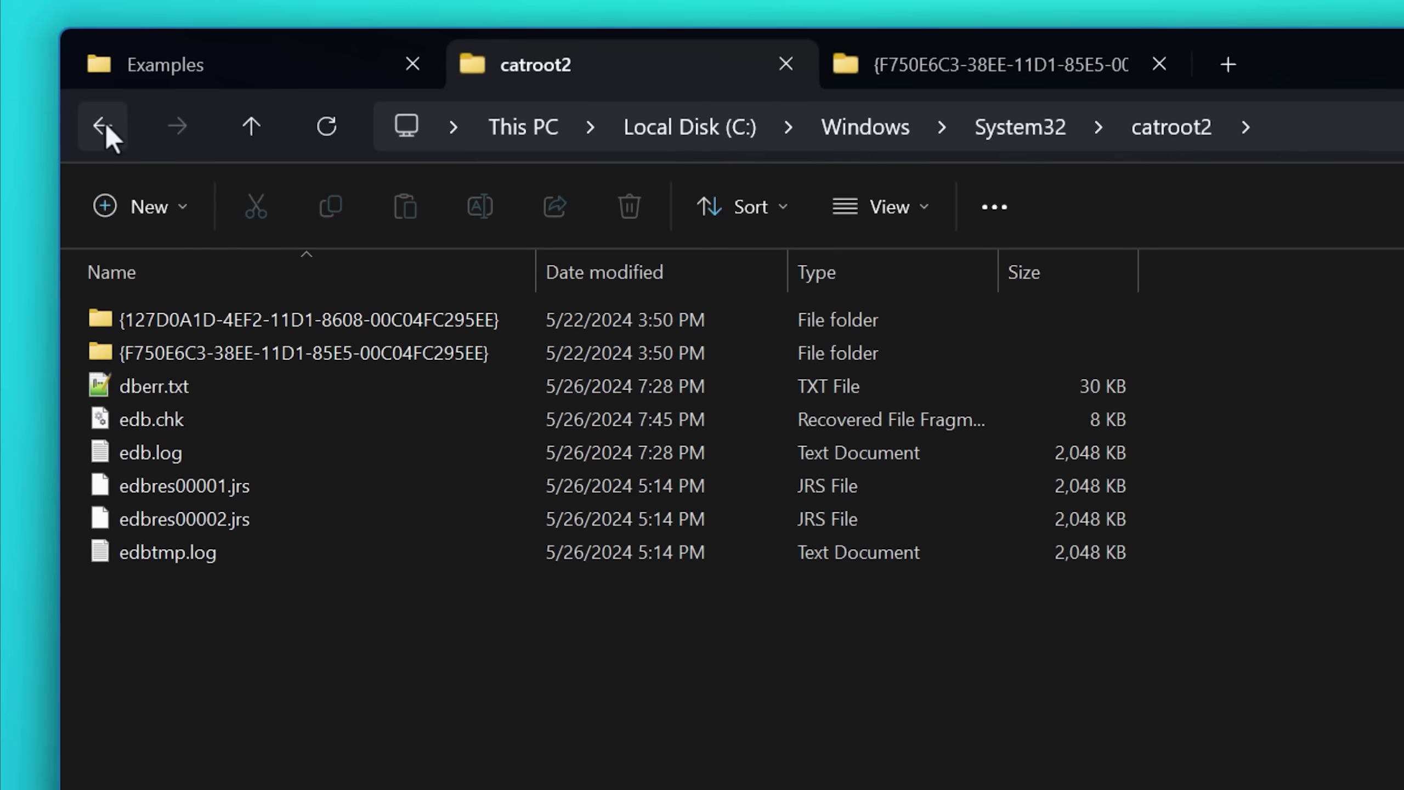
pyautogui.click(108, 128)
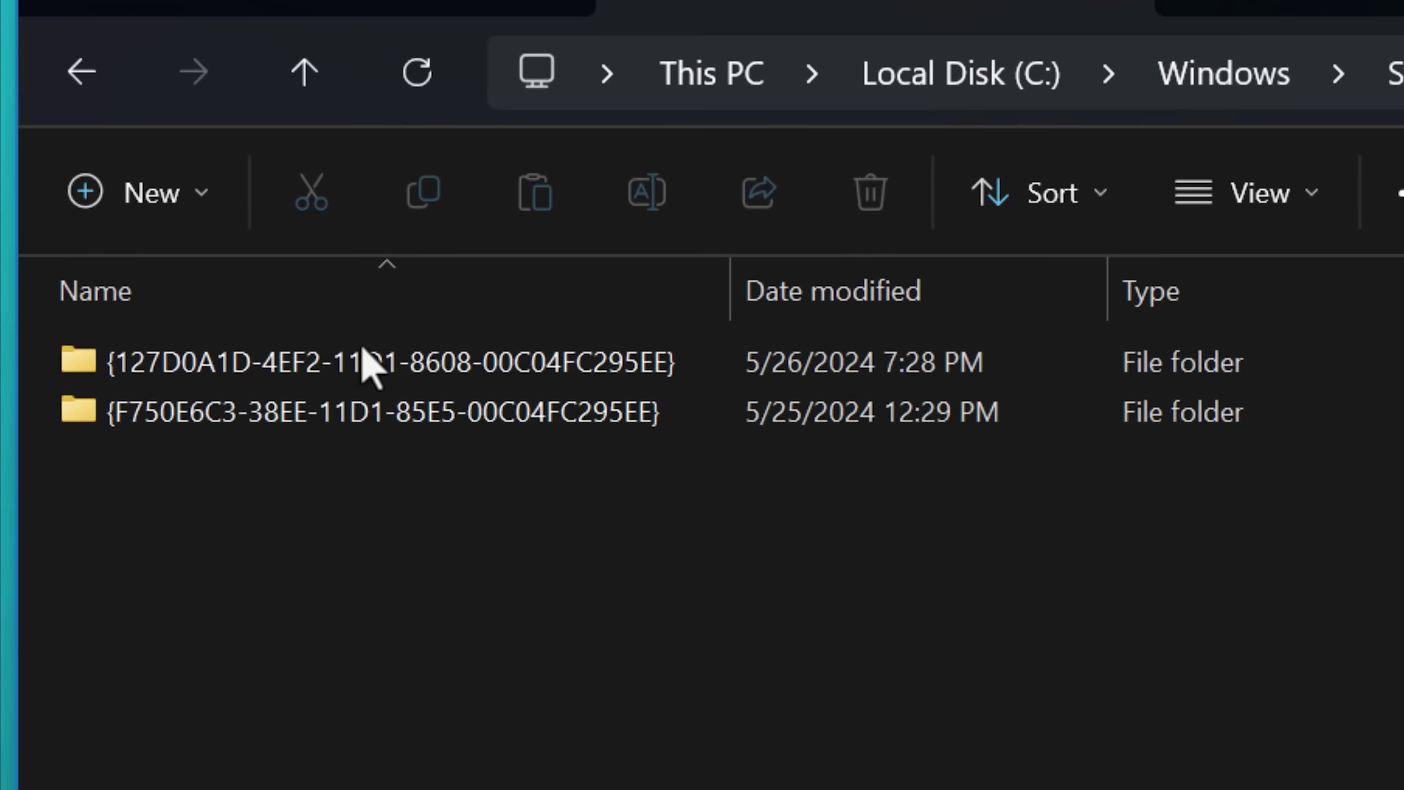
# Browse the CatRoot GUID folders holding the built-in and custom catalogs.
pyautogui.click(475, 368)
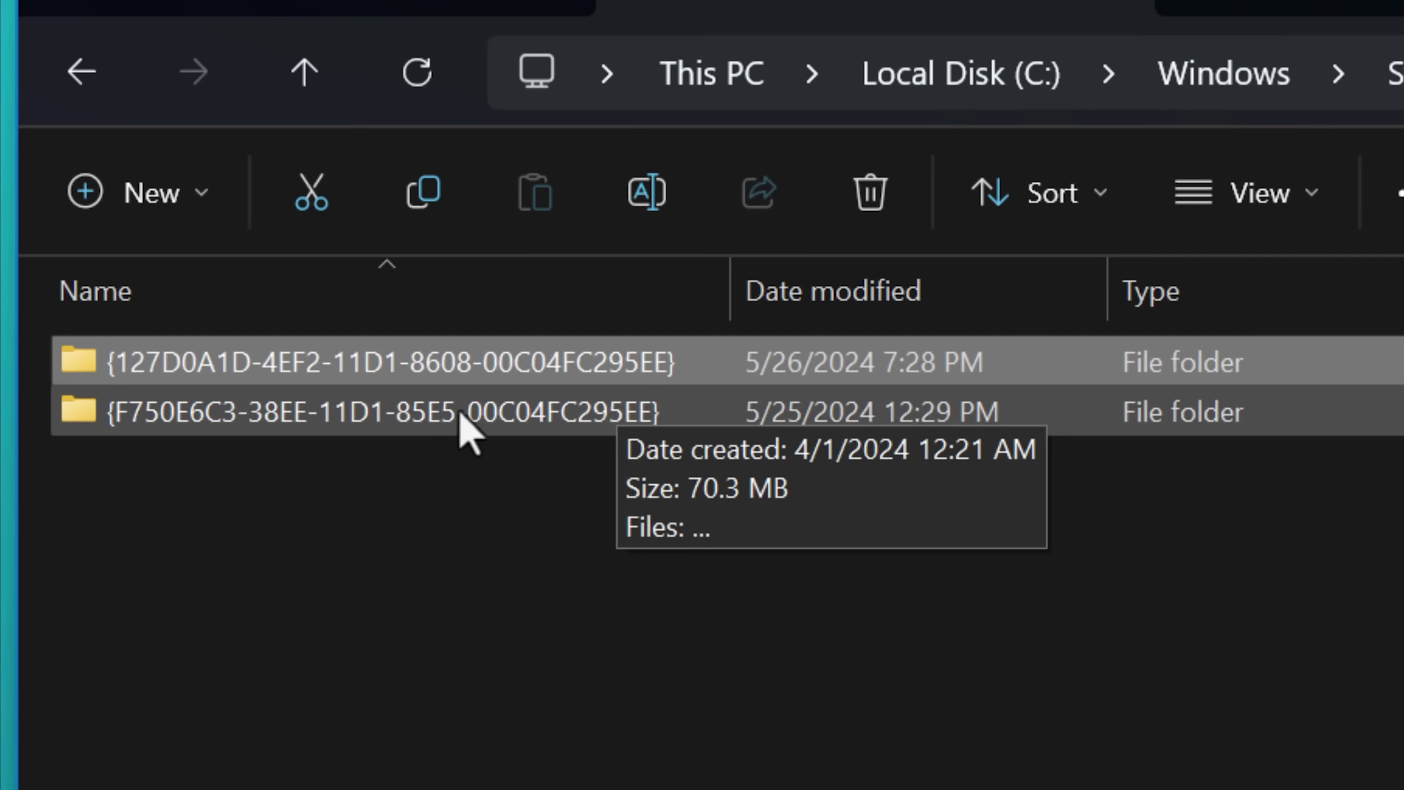
pyautogui.doubleClick(334, 434)
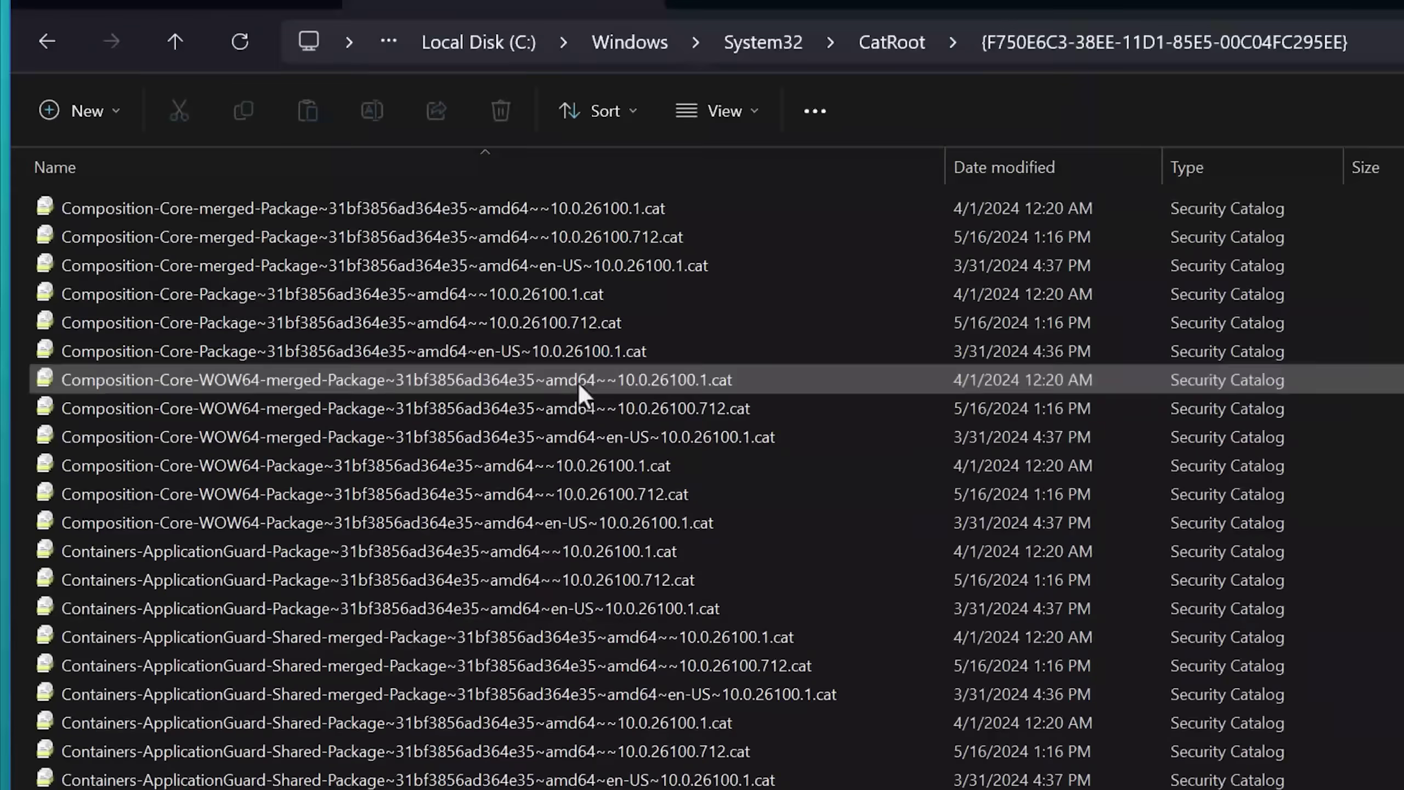
pyautogui.click(49, 43)
pyautogui.click(160, 213)
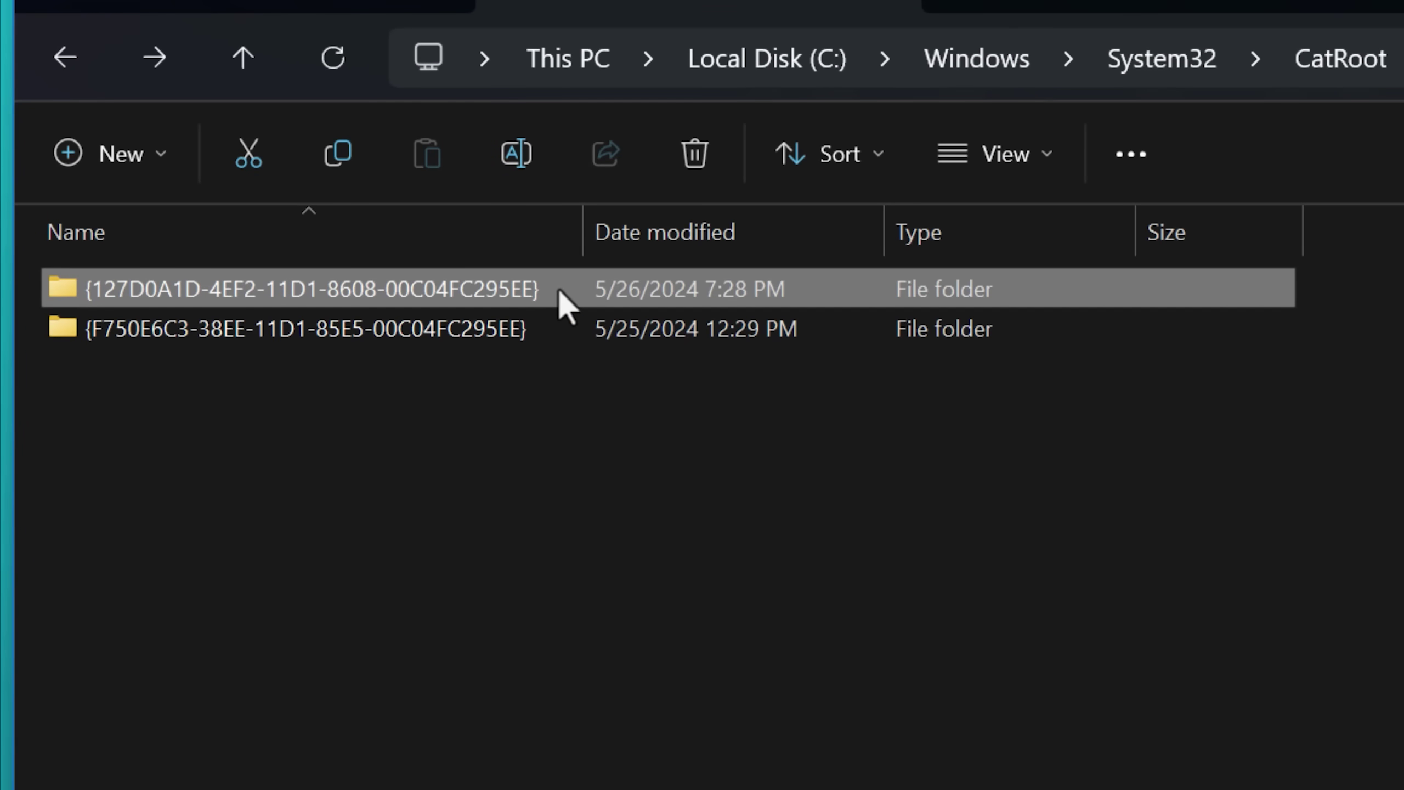
pyautogui.press('Delete')
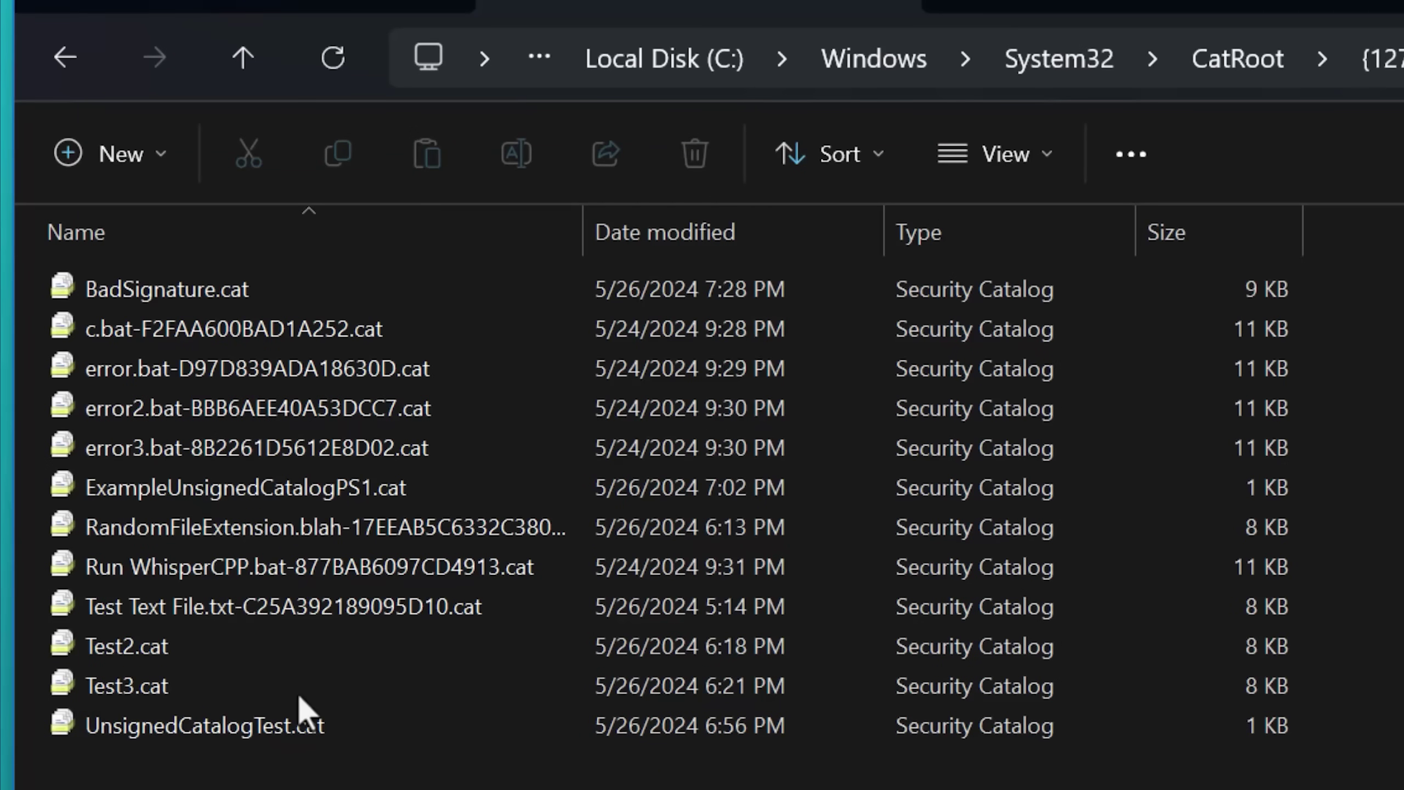
pyautogui.click(65, 57)
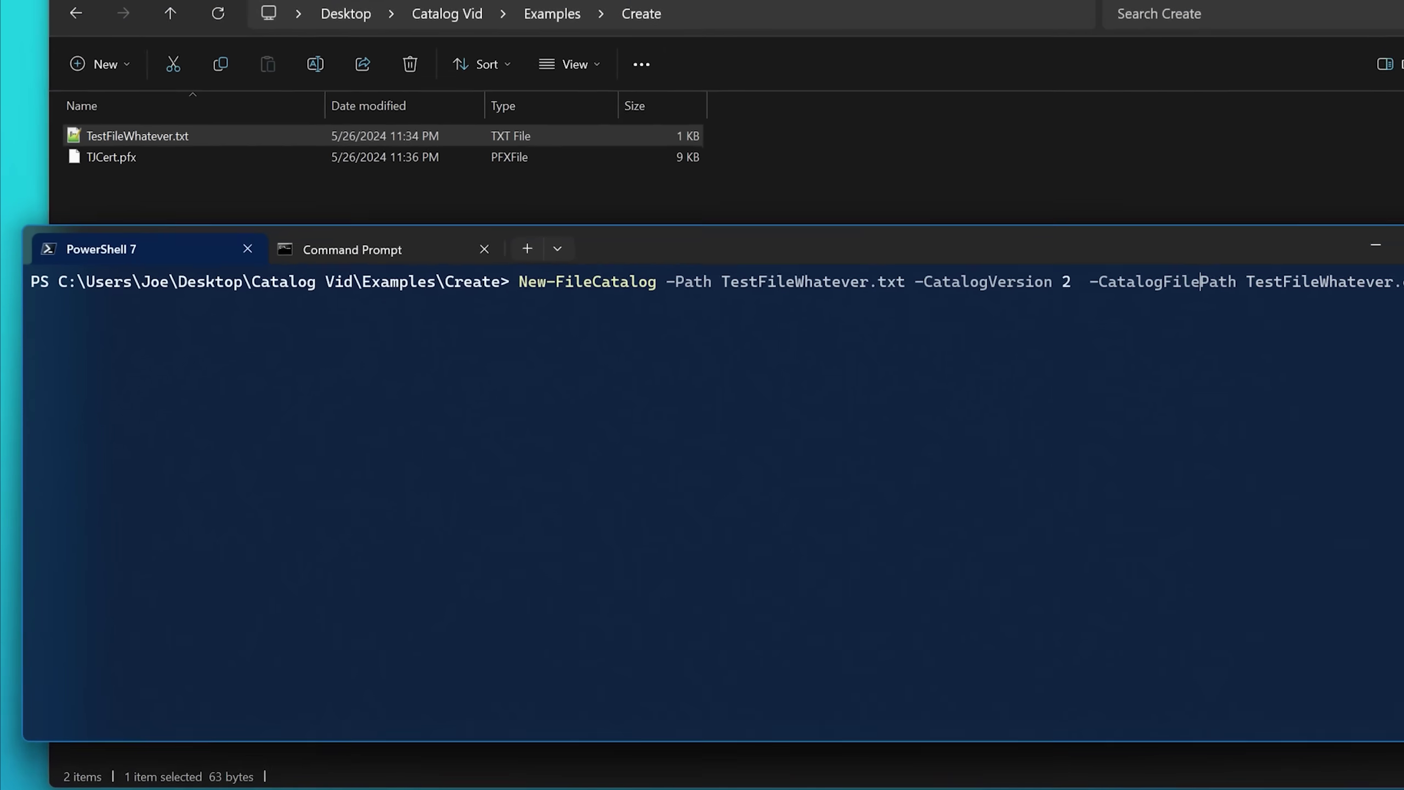
# Run New-FileCatalog for TestFileWhatever.txt and sign the new catalog in Command Prompt.
pyautogui.press('Return')
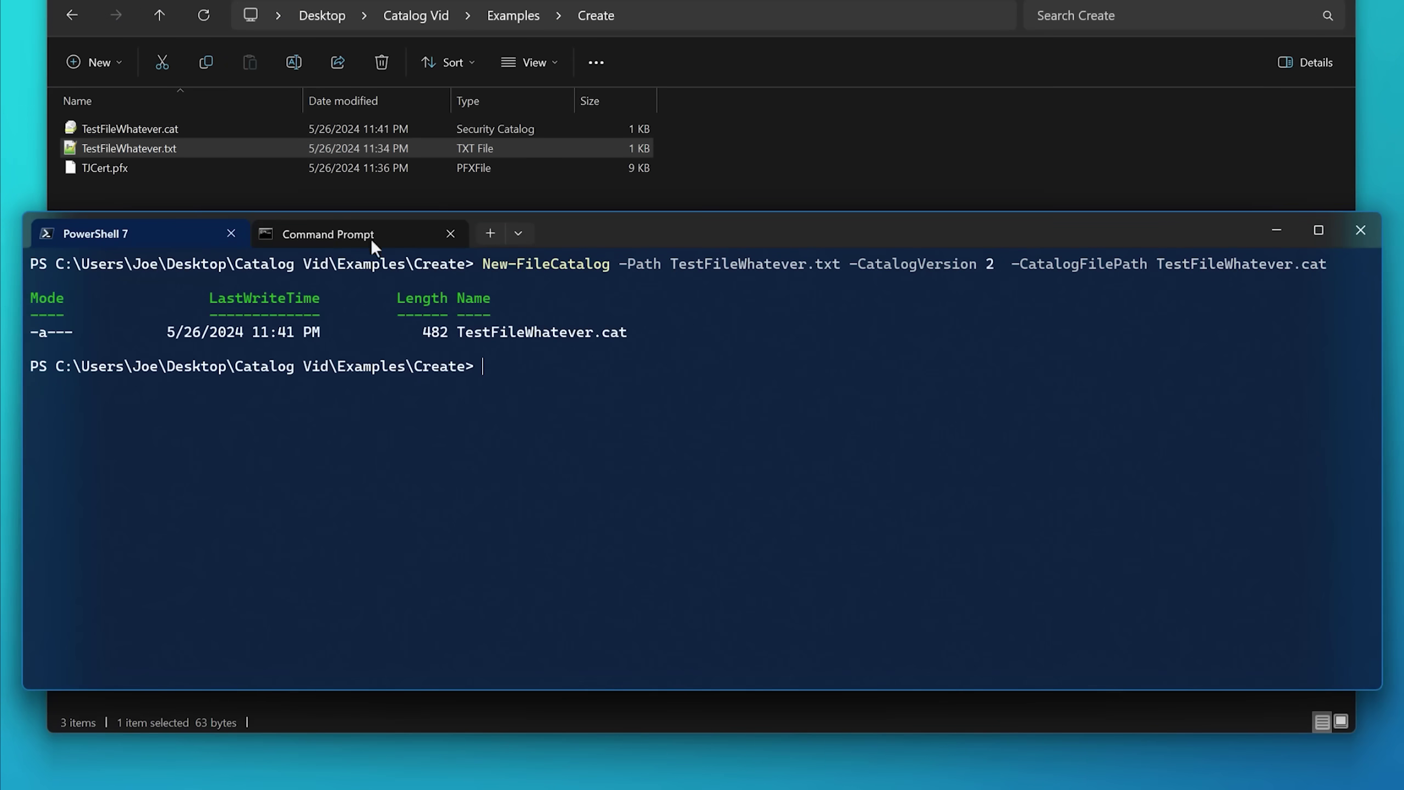
pyautogui.click(286, 242)
pyautogui.press('Return')
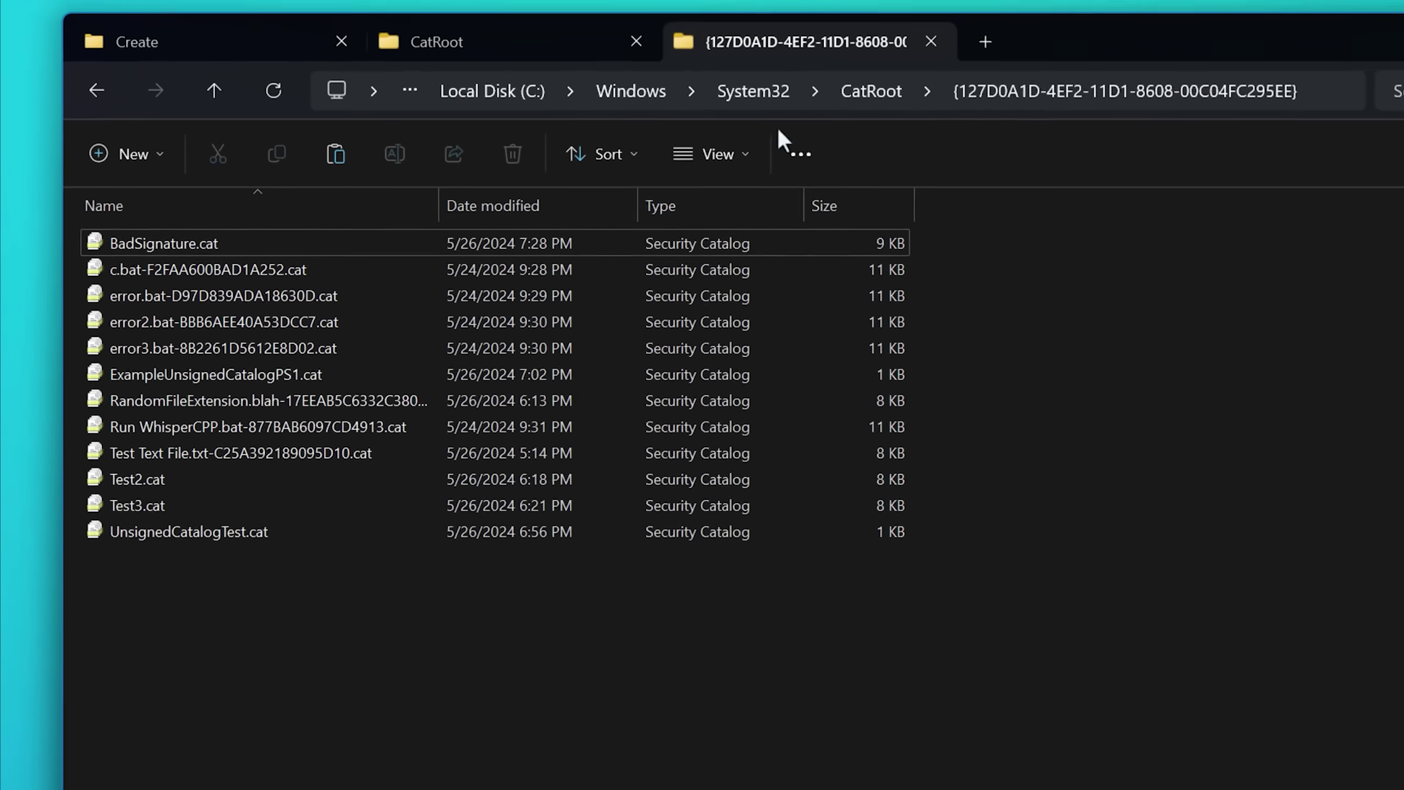
# Paste TestFileWhatever.cat into CatRoot as admin, then inspect TestFileWhatever.txt's catalog signature.
pyautogui.hotkey('ctrl', 'v')
pyautogui.press('Return')
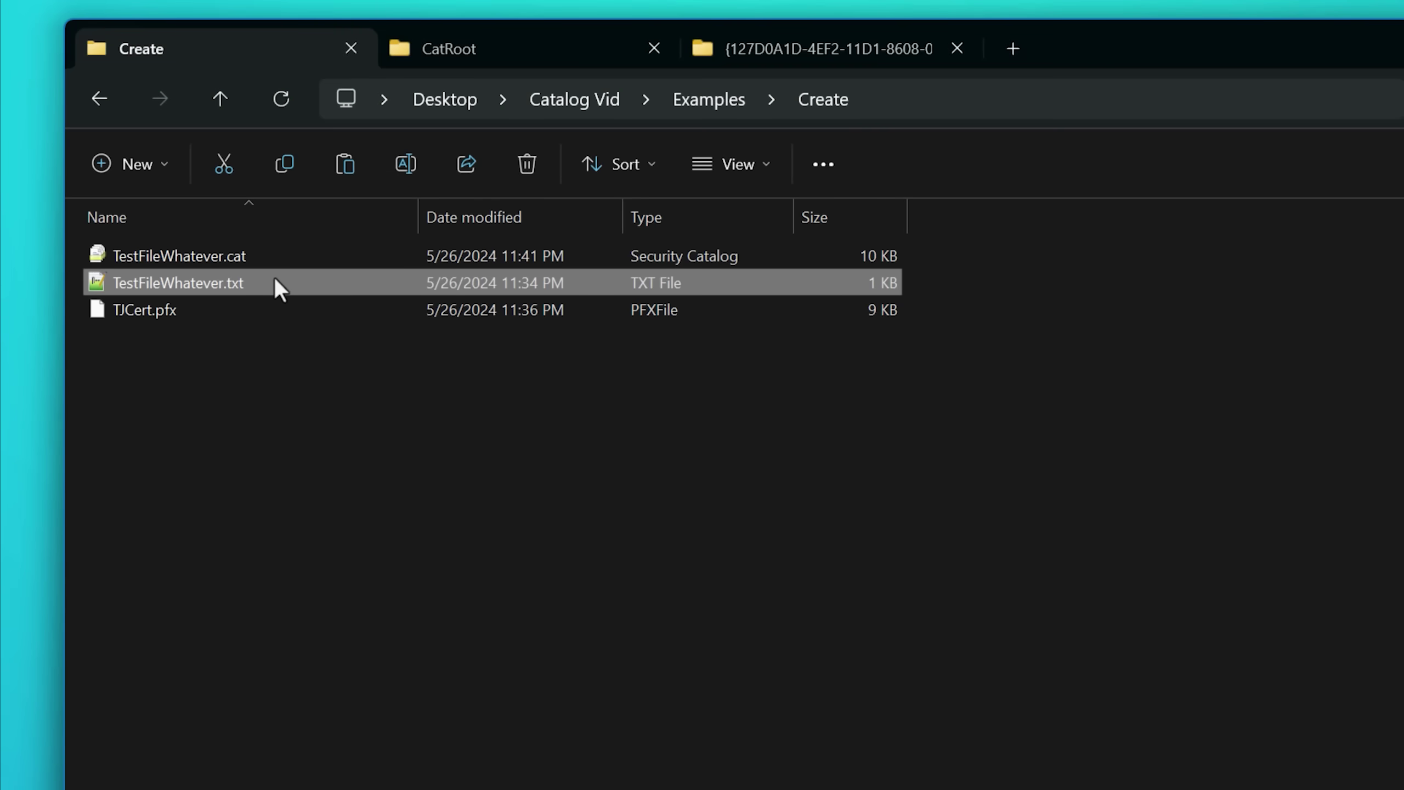
pyautogui.hotkey('alt', 'Return')
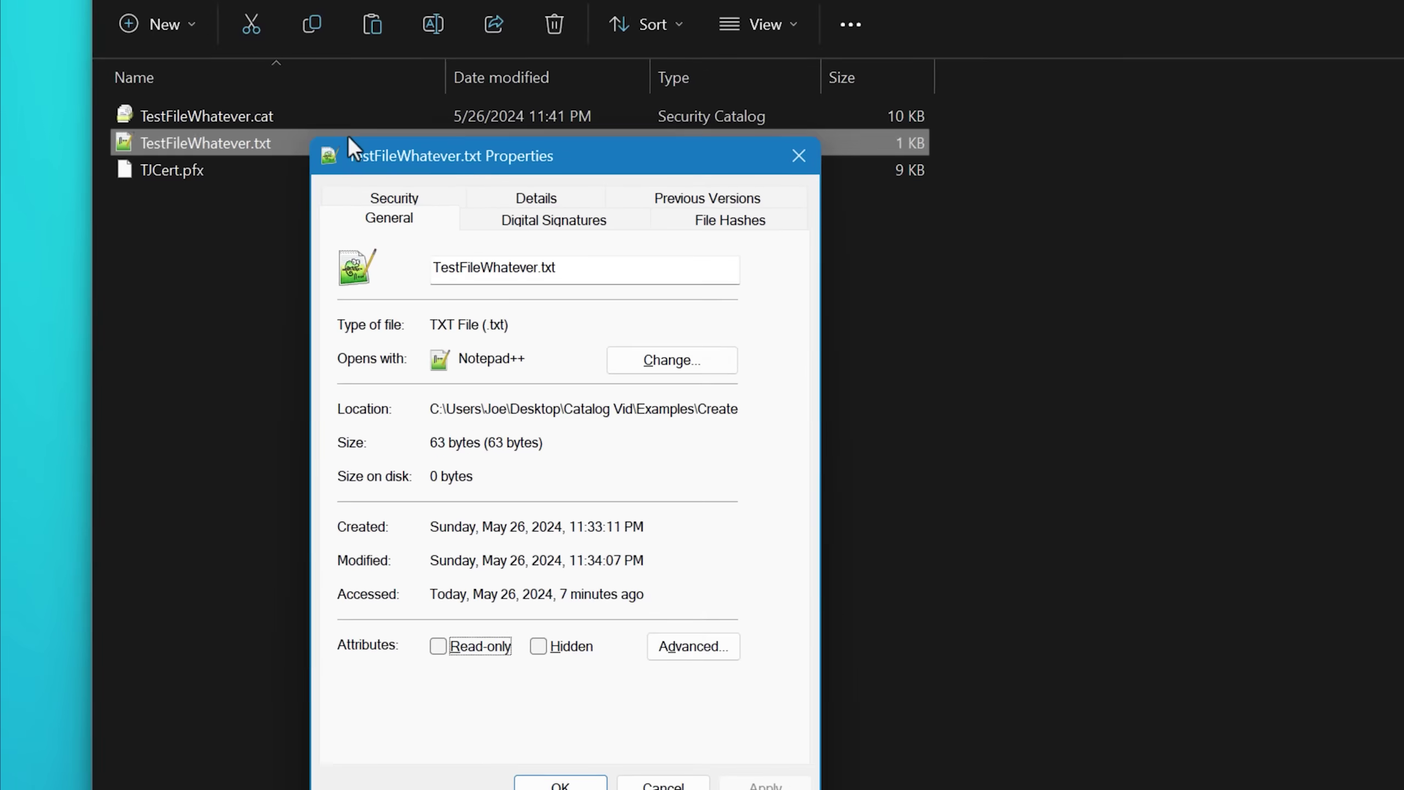
pyautogui.click(530, 360)
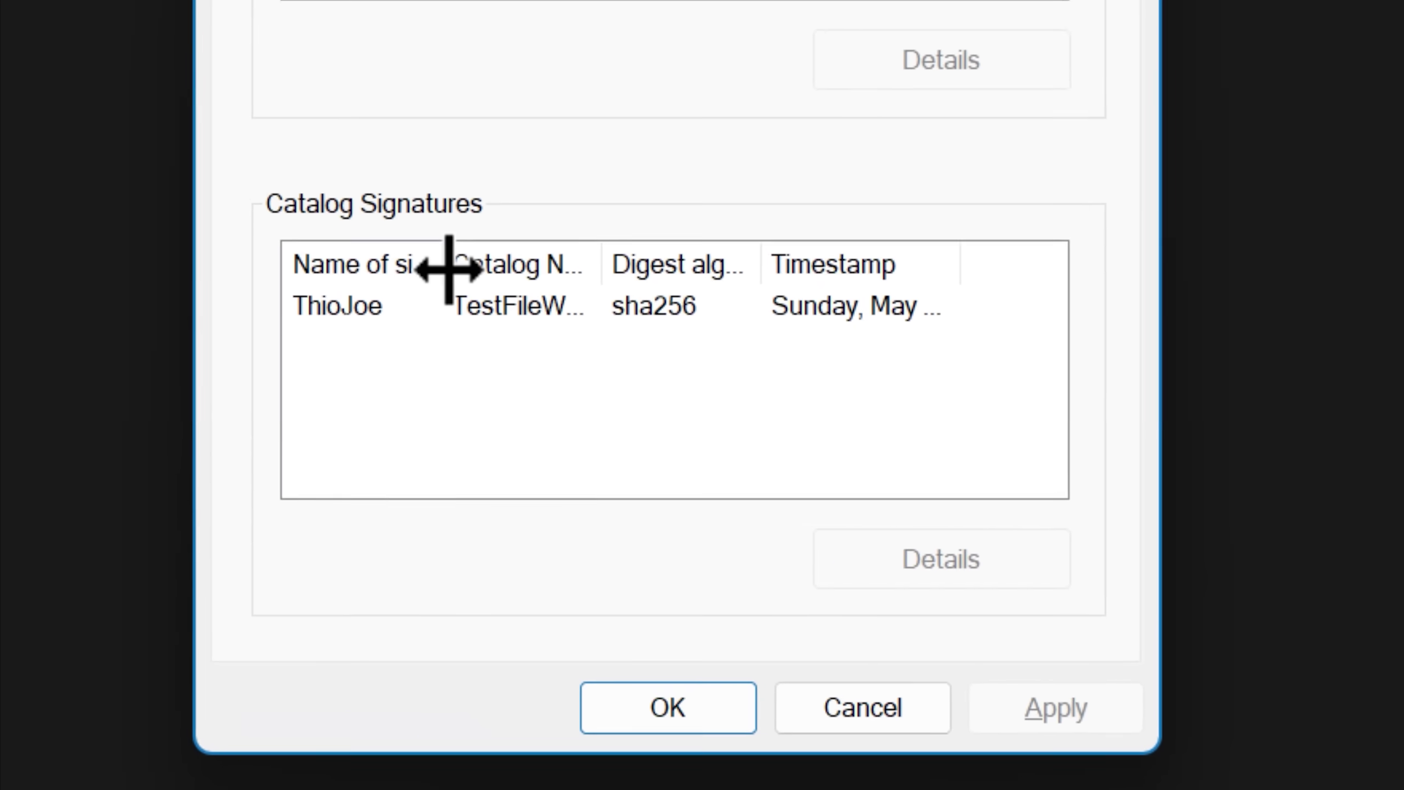
pyautogui.moveTo(448, 269); pyautogui.dragTo(458, 269)
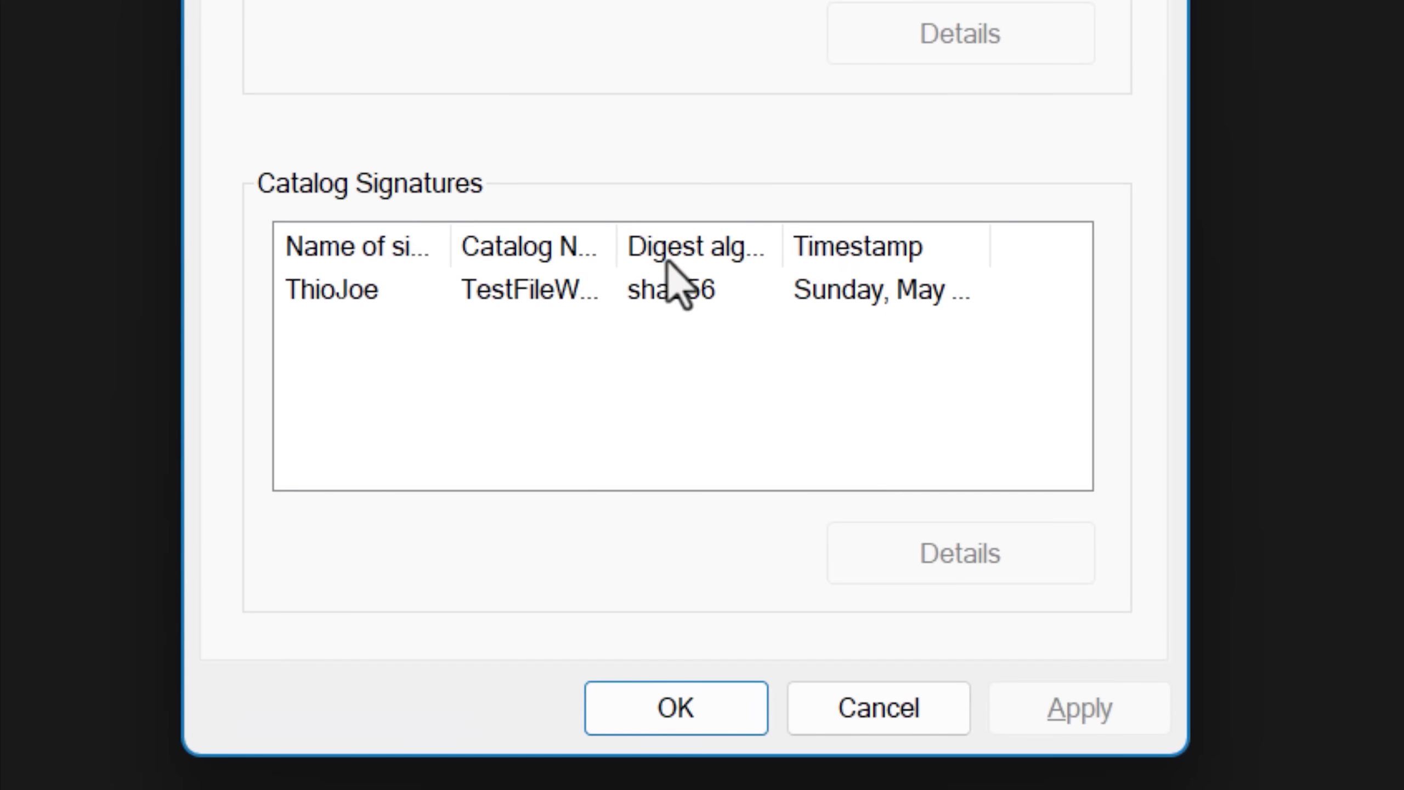
pyautogui.moveTo(611, 248); pyautogui.dragTo(753, 243)
pyautogui.click(659, 299)
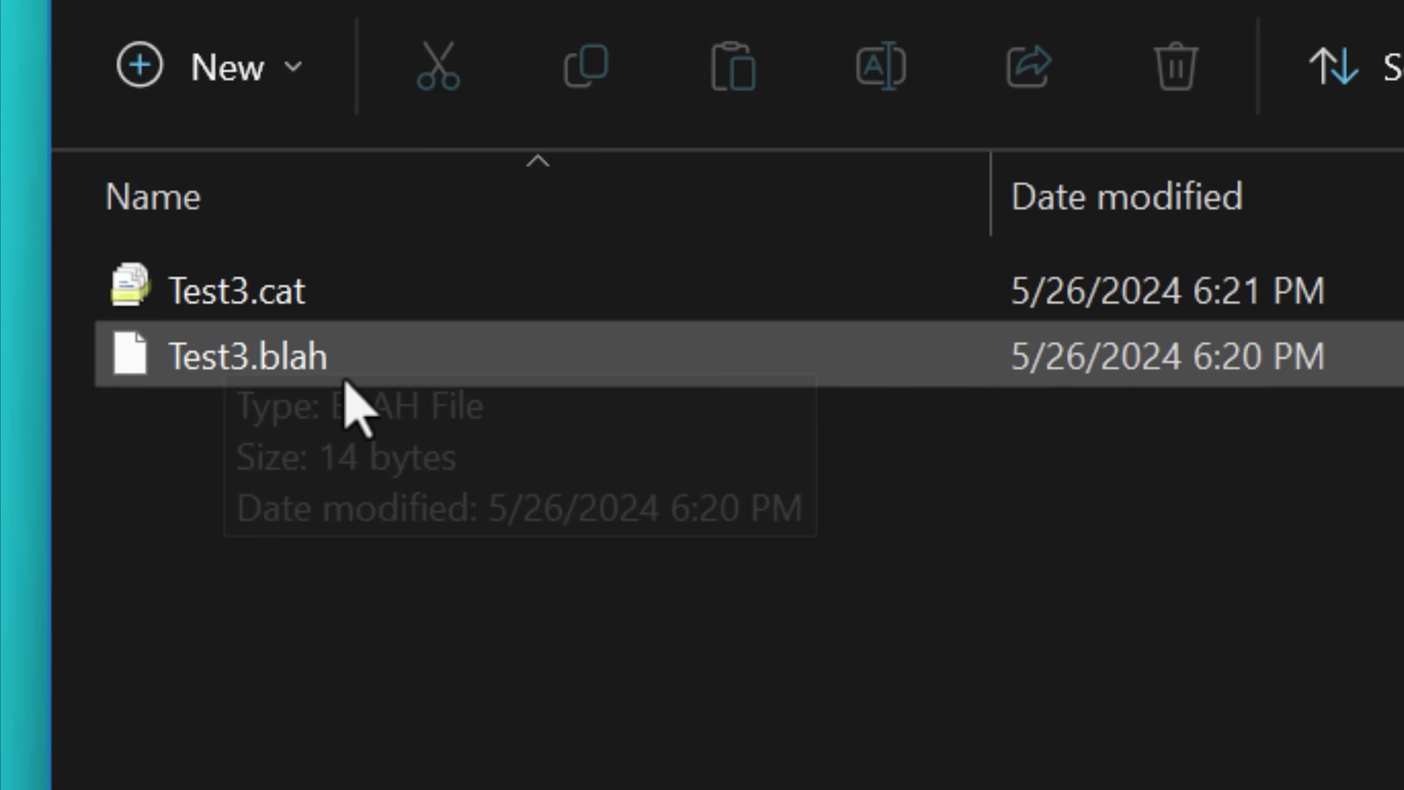
# Check Test3.blah's sha256 catalog signature from Test3.cat and its signer, then Cancel.
pyautogui.click(423, 376)
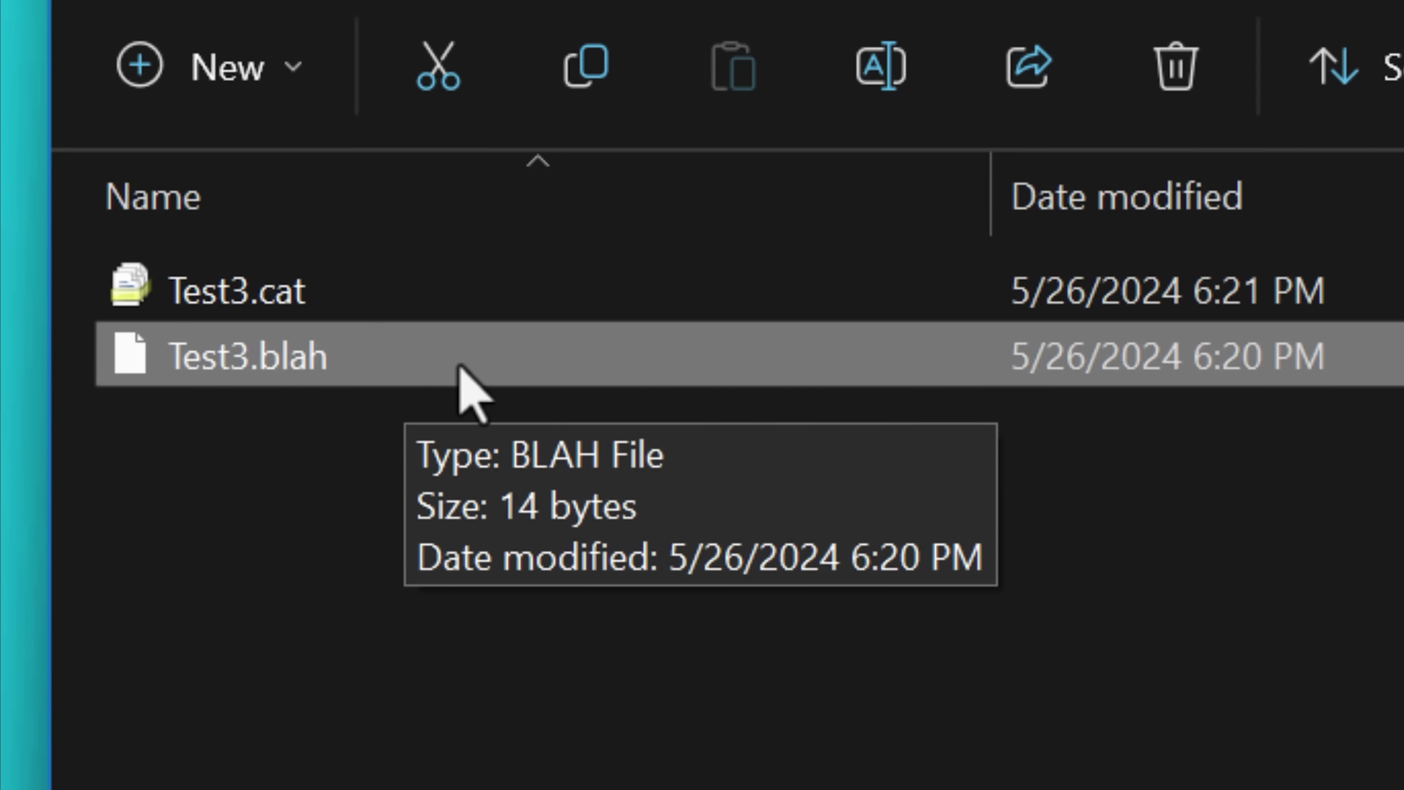
pyautogui.hotkey('alt', 'Return')
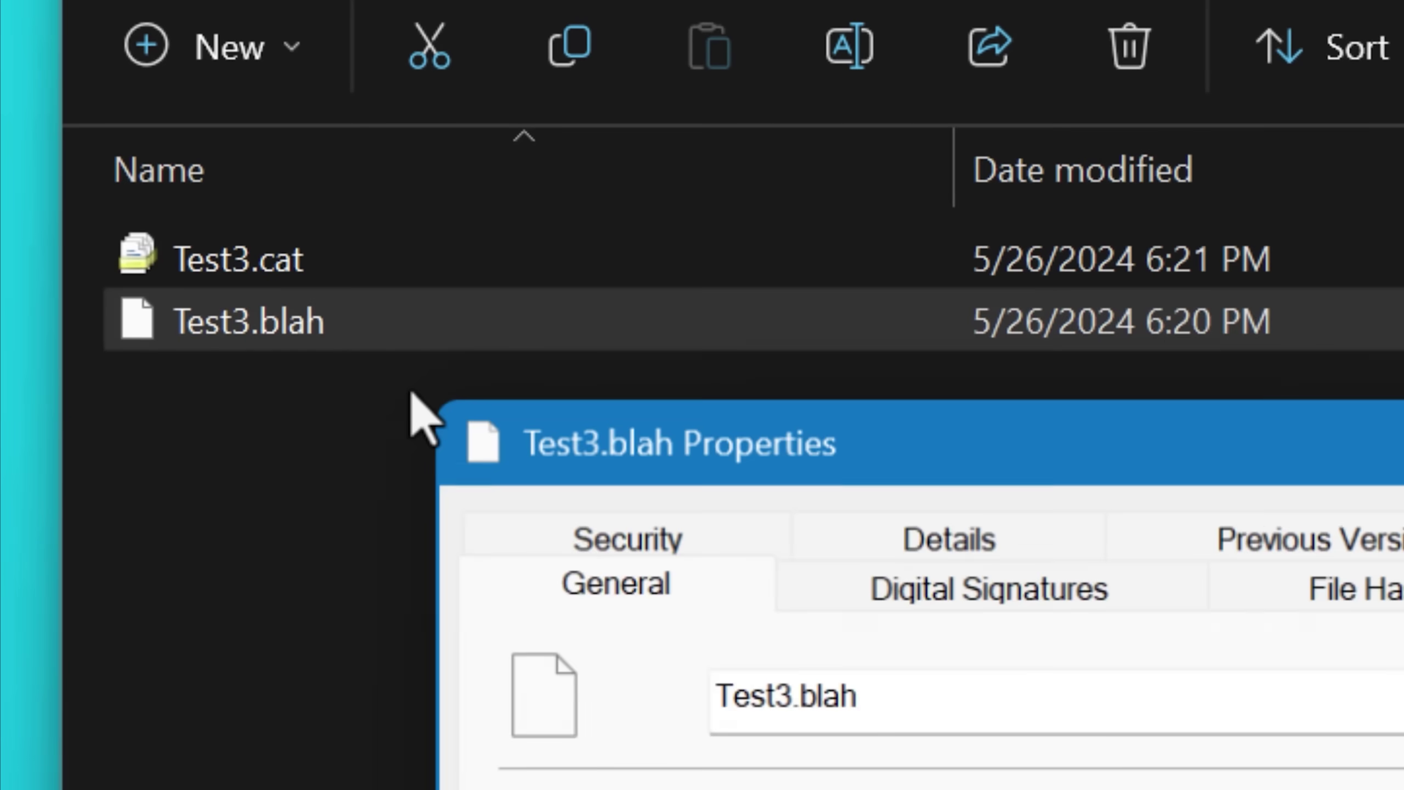
pyautogui.click(625, 208)
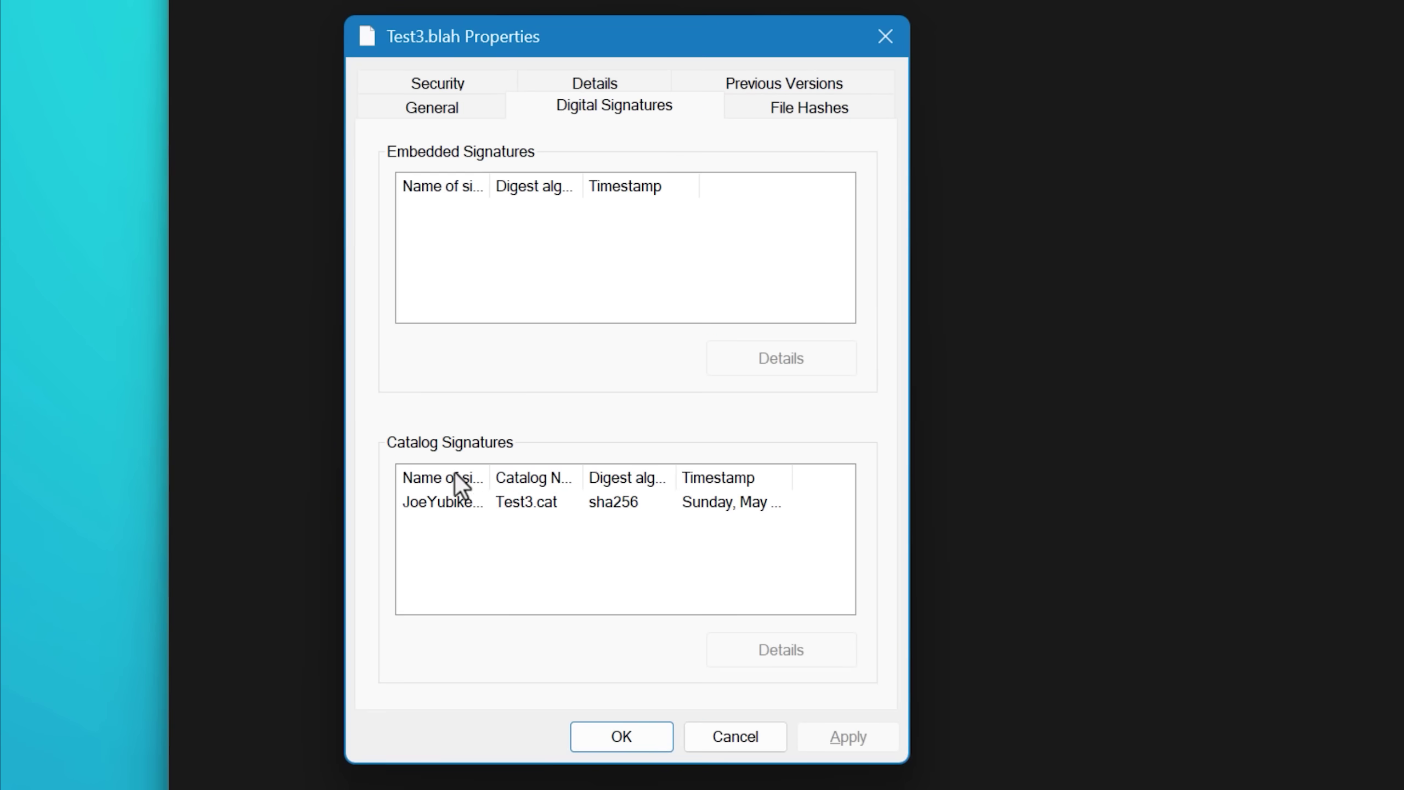
pyautogui.click(442, 502)
pyautogui.moveTo(490, 476); pyautogui.dragTo(549, 477)
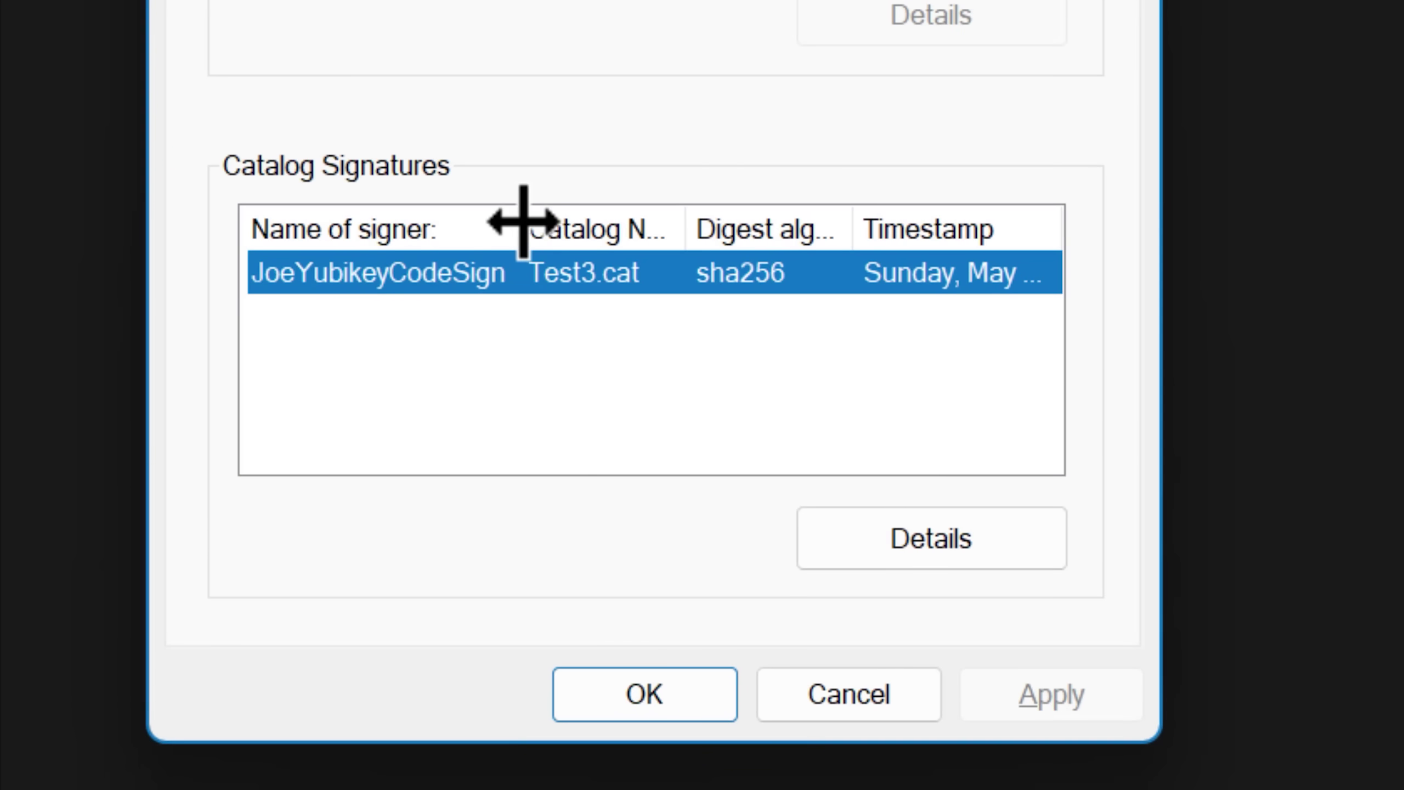
pyautogui.moveTo(523, 221); pyautogui.dragTo(545, 215)
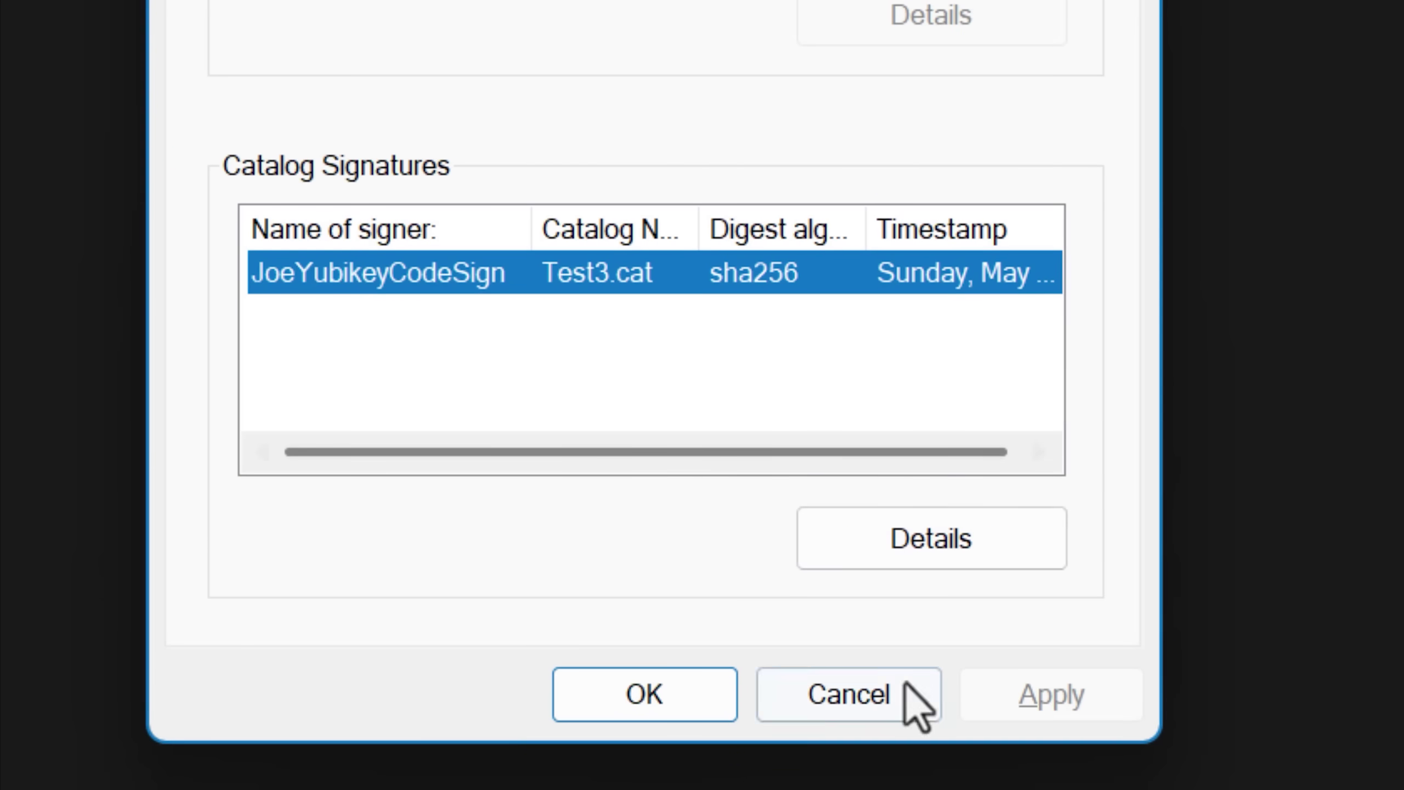
pyautogui.click(905, 683)
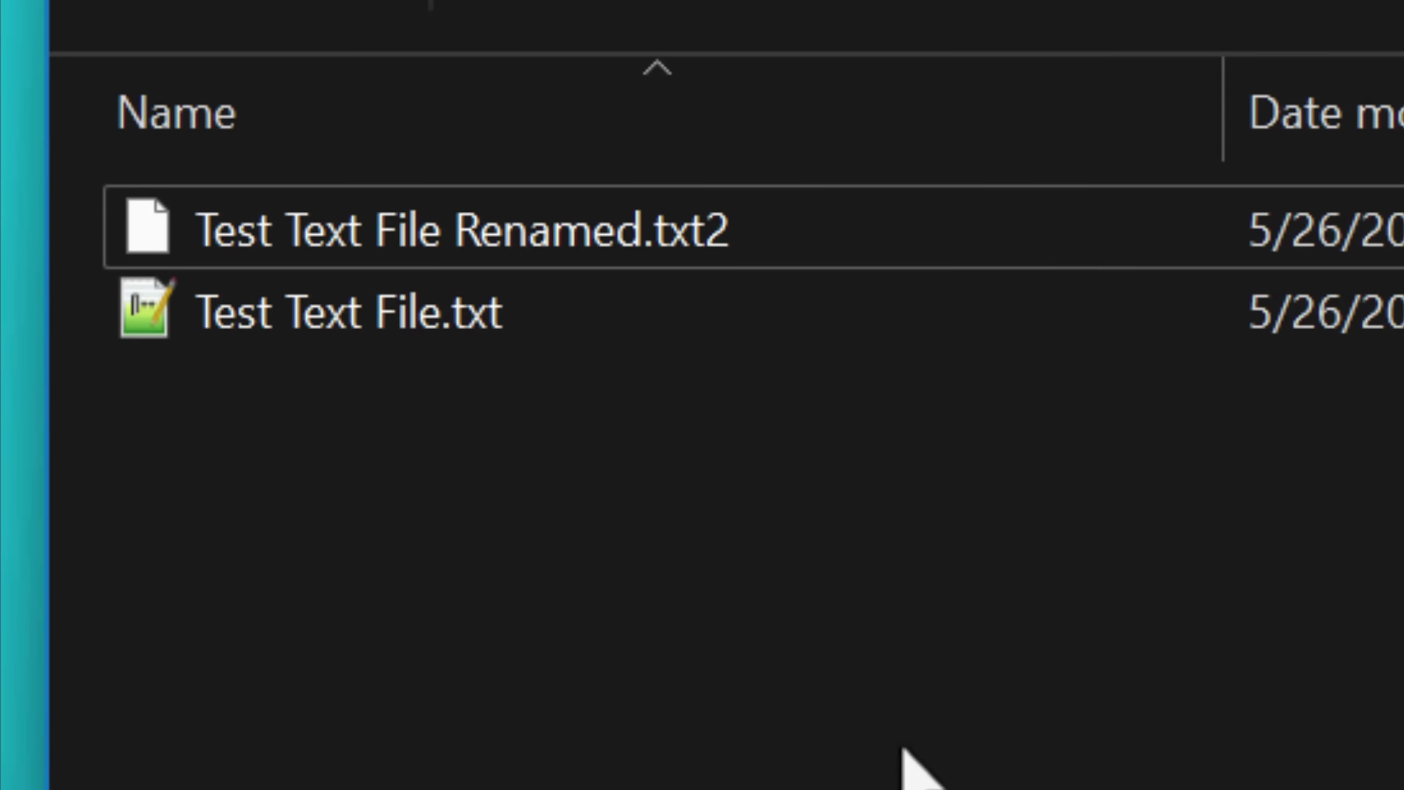
# Compare Test Text File.txt and Test Text File Renamed.txt2 by selecting each in turn.
pyautogui.click(752, 334)
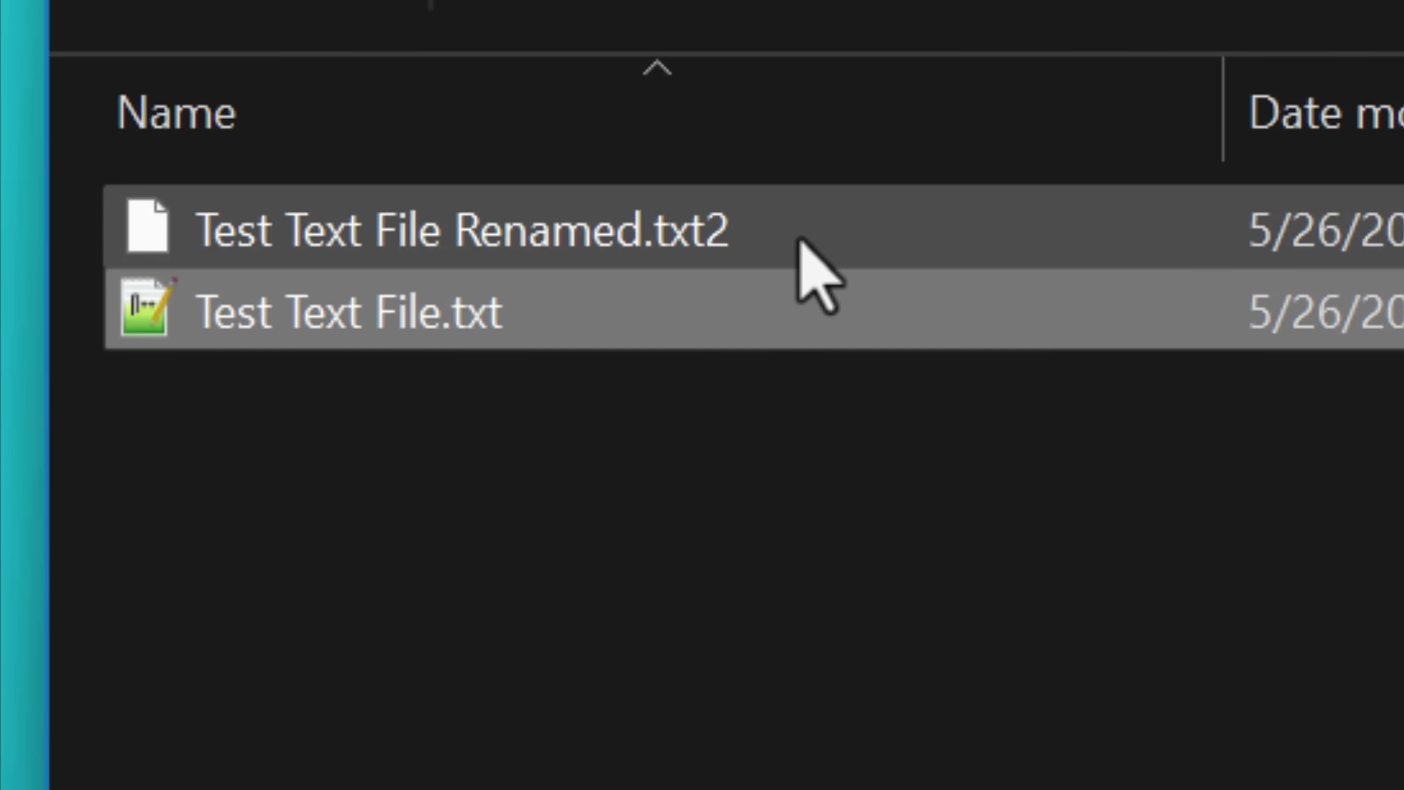
pyautogui.click(798, 238)
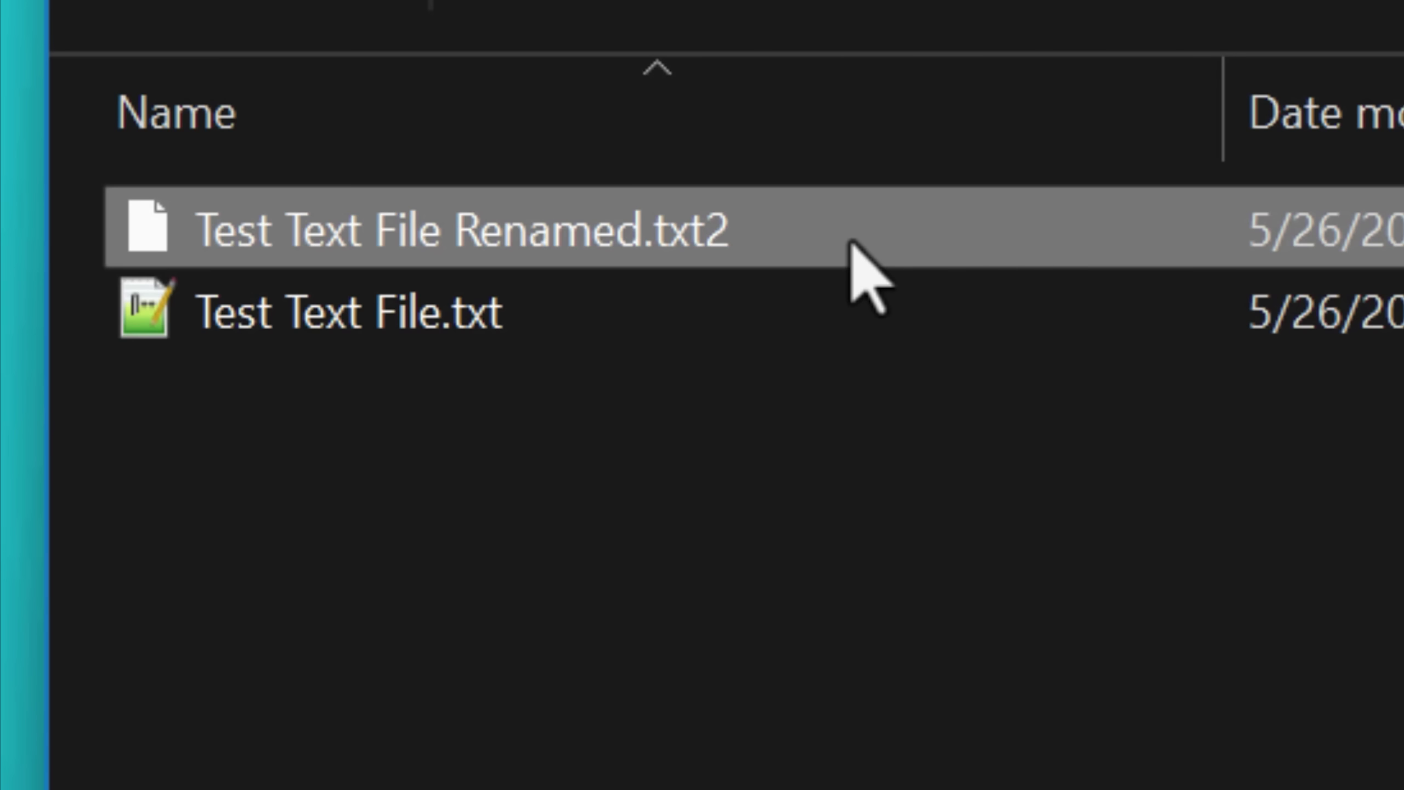
pyautogui.click(840, 326)
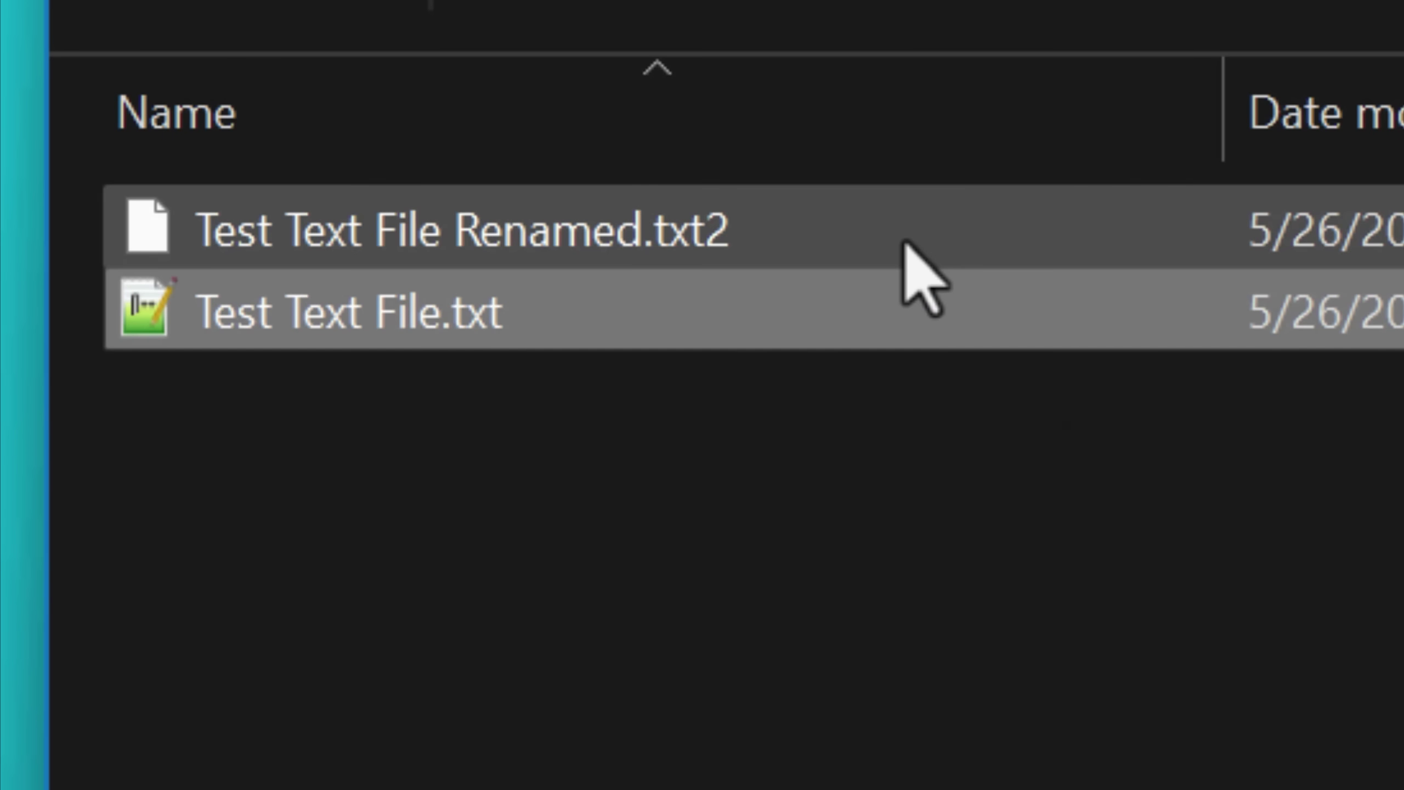
pyautogui.click(886, 226)
# Open the .txt2 file's catalog signature details and view each Security Catalog entry.
pyautogui.hotkey('alt', 'Return')
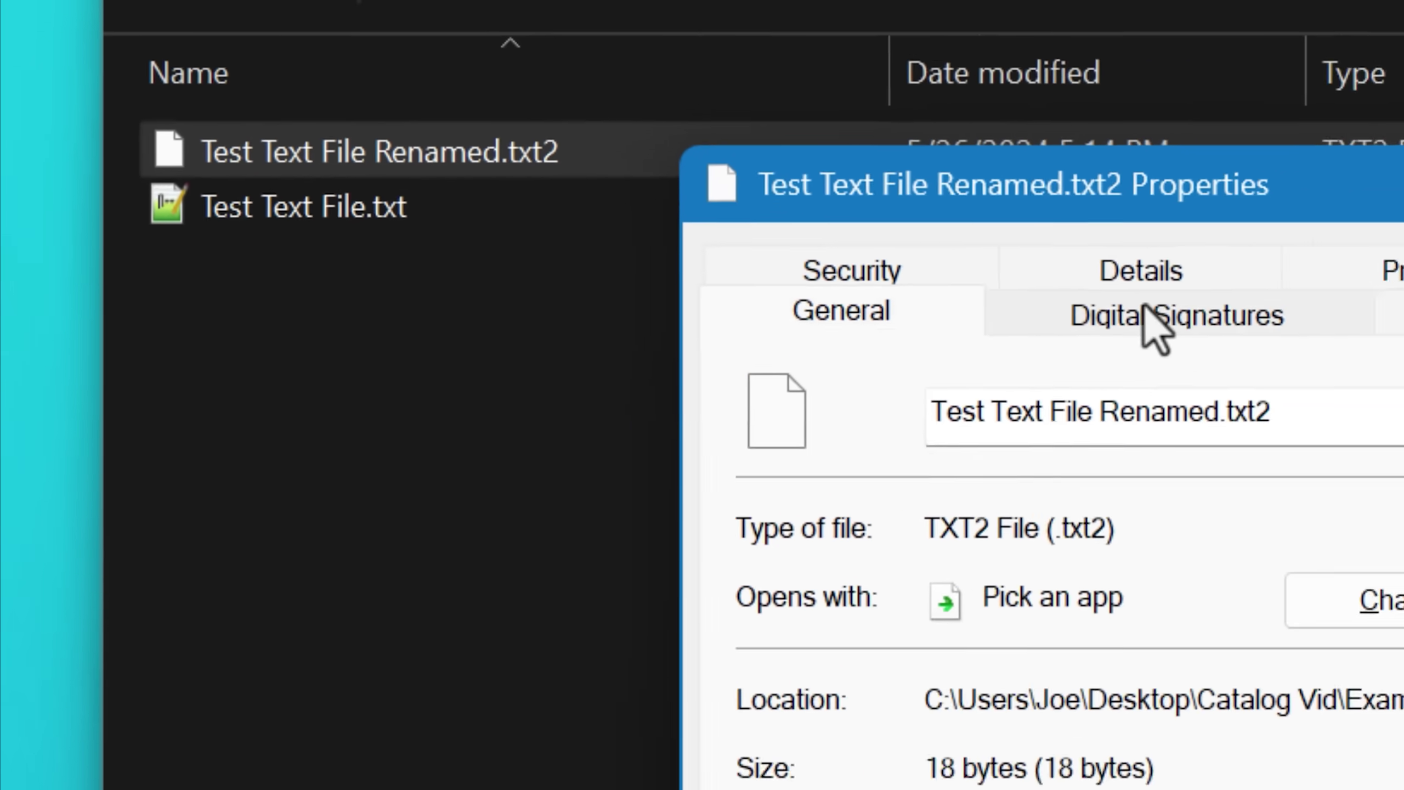
pyautogui.click(1150, 311)
pyautogui.click(618, 525)
pyautogui.click(870, 661)
pyautogui.click(698, 253)
pyautogui.click(636, 333)
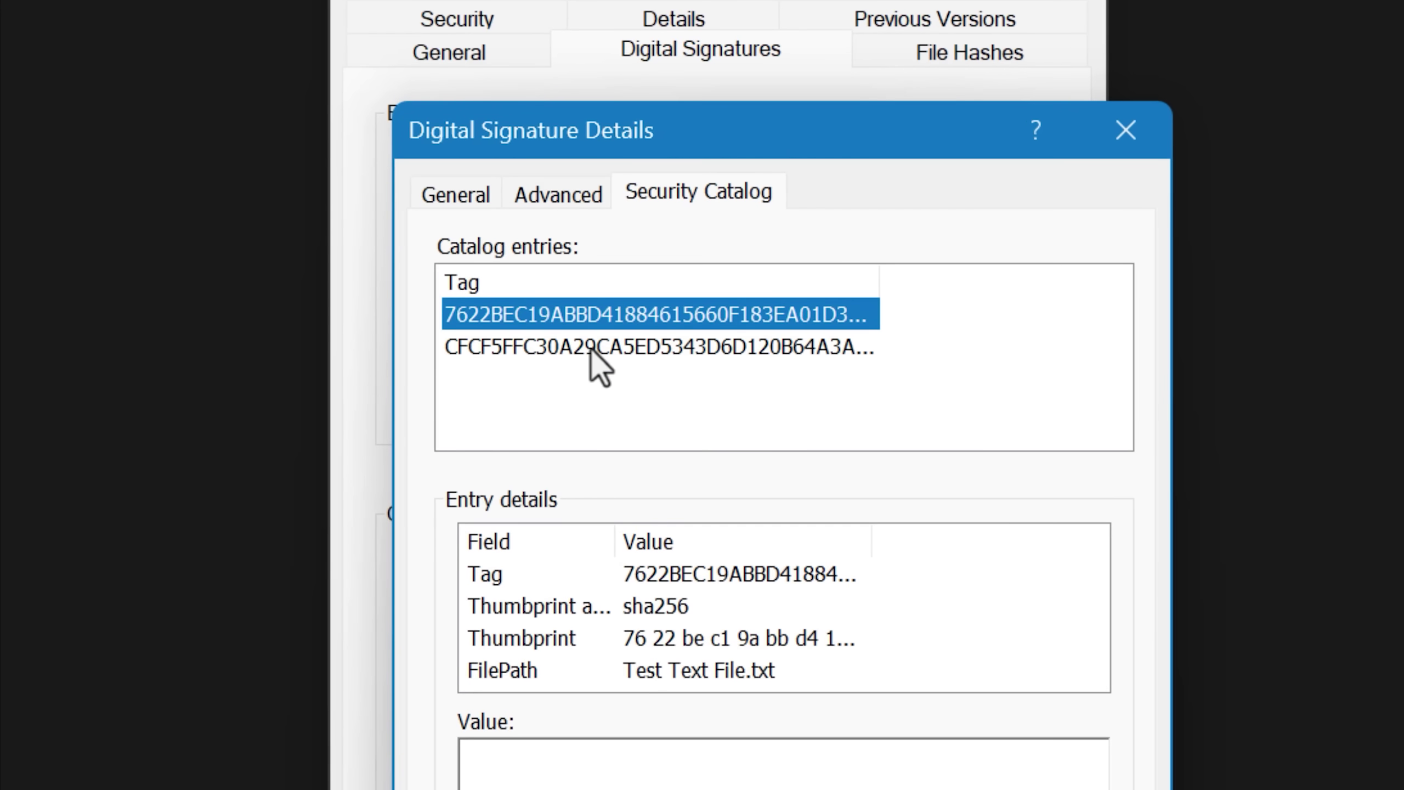
pyautogui.click(590, 348)
pyautogui.moveTo(719, 155); pyautogui.dragTo(1230, 146)
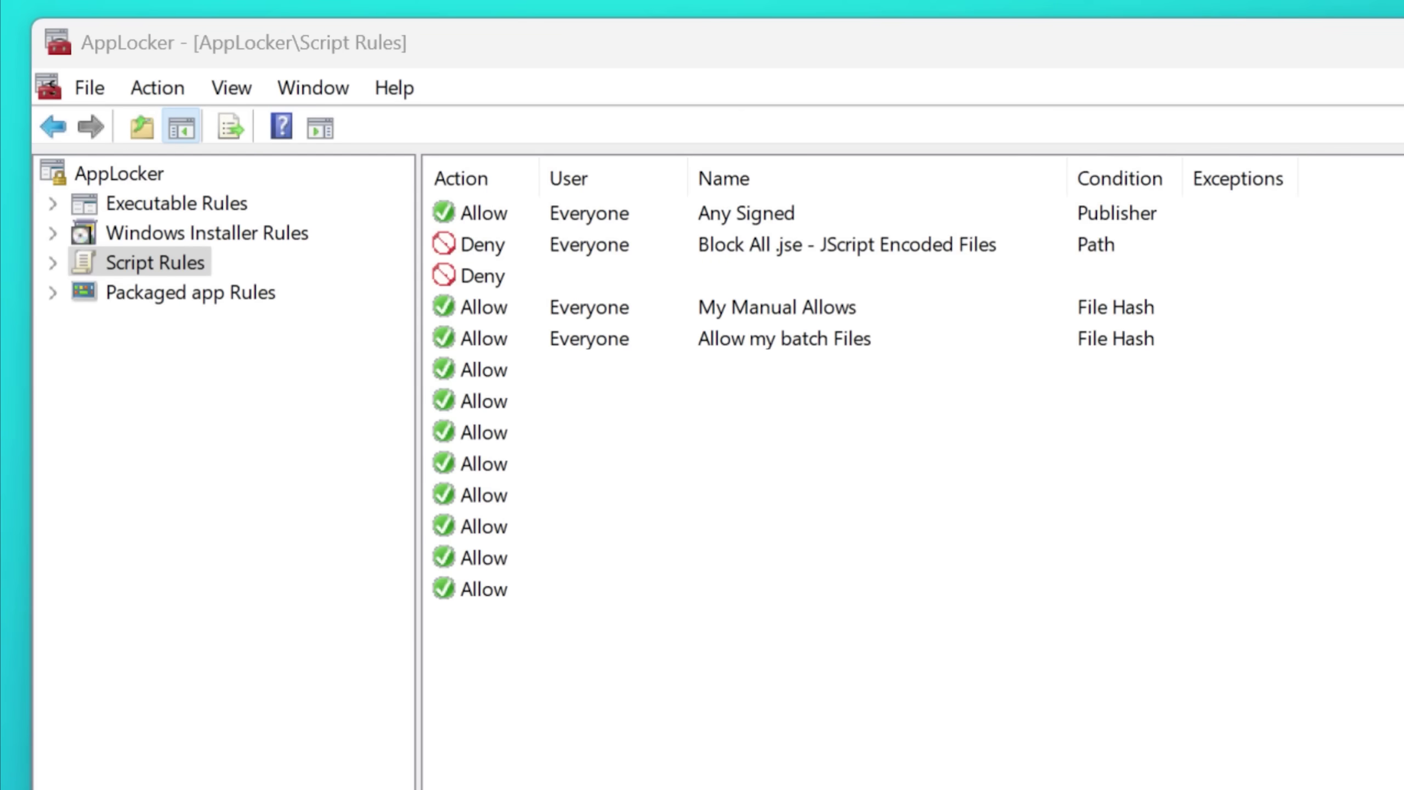
# Inspect the Any Signed rule's wildcard publisher conditions, then Cancel.
pyautogui.click(853, 210)
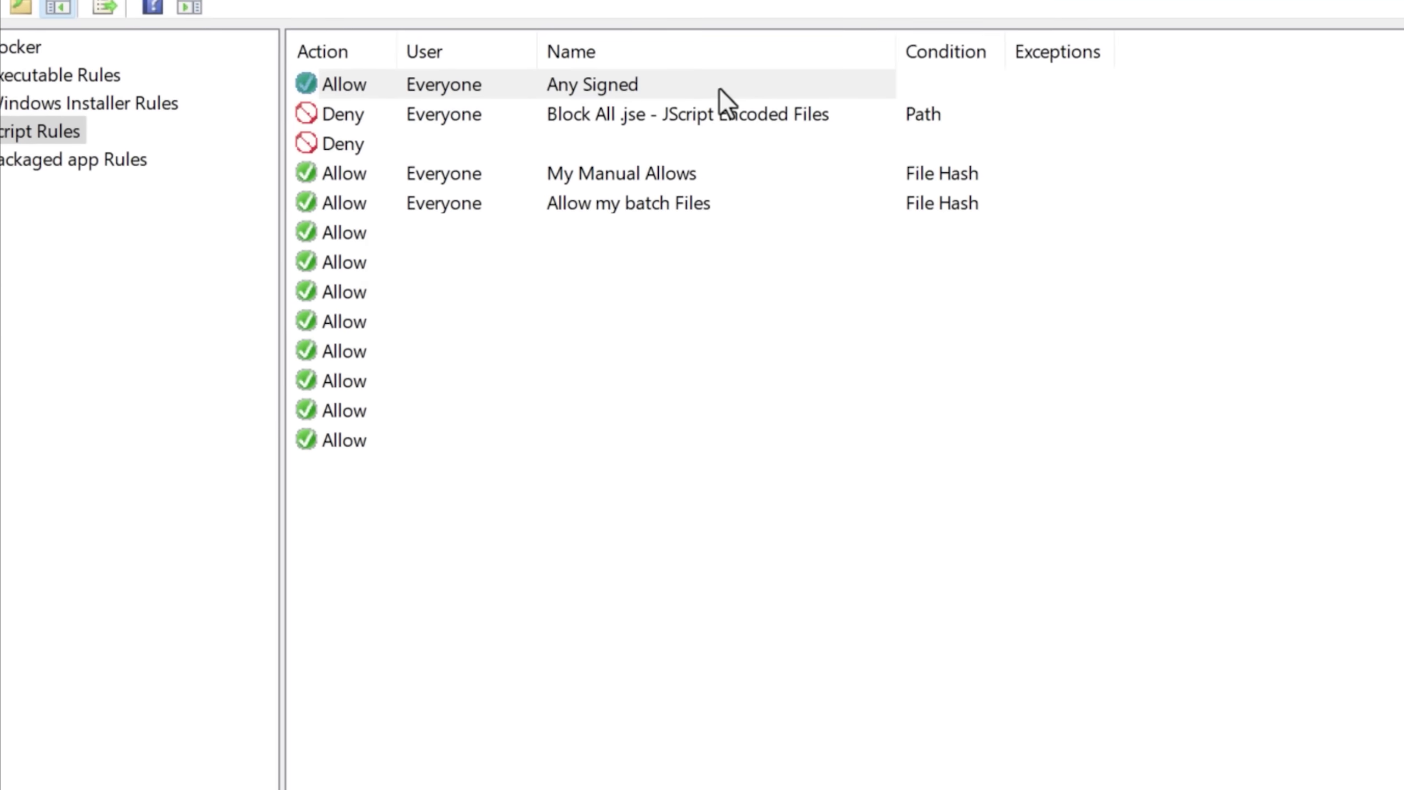
pyautogui.doubleClick(719, 90)
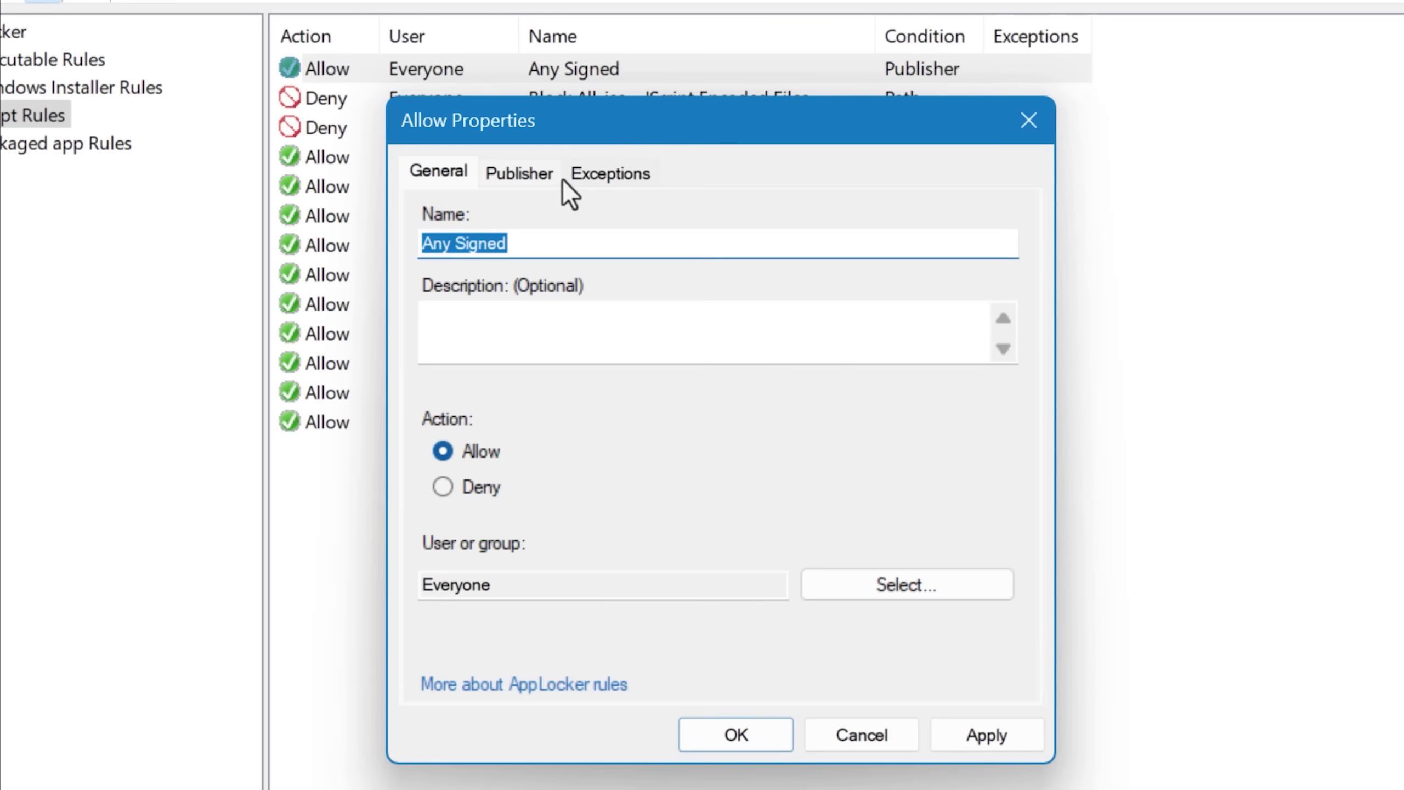
pyautogui.click(538, 188)
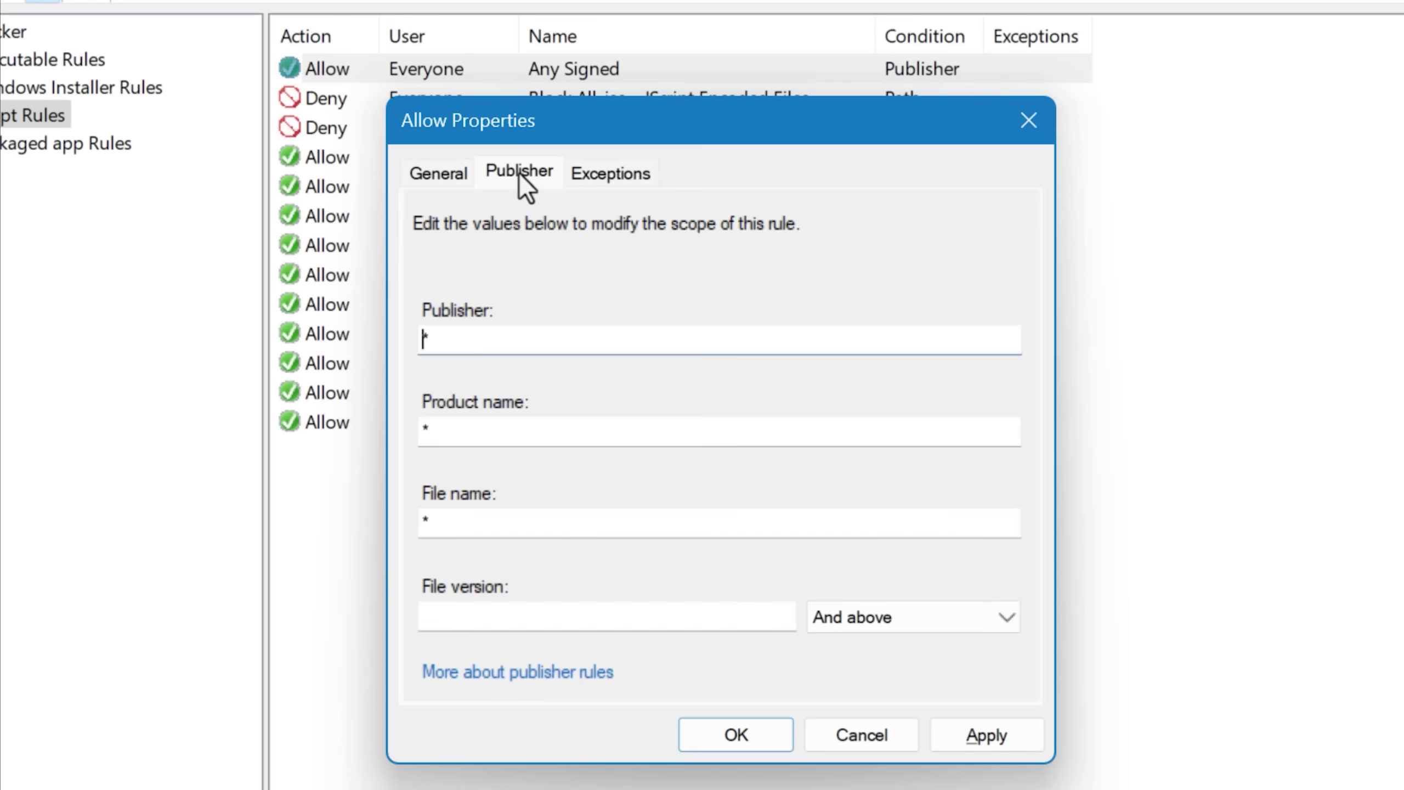
pyautogui.click(854, 735)
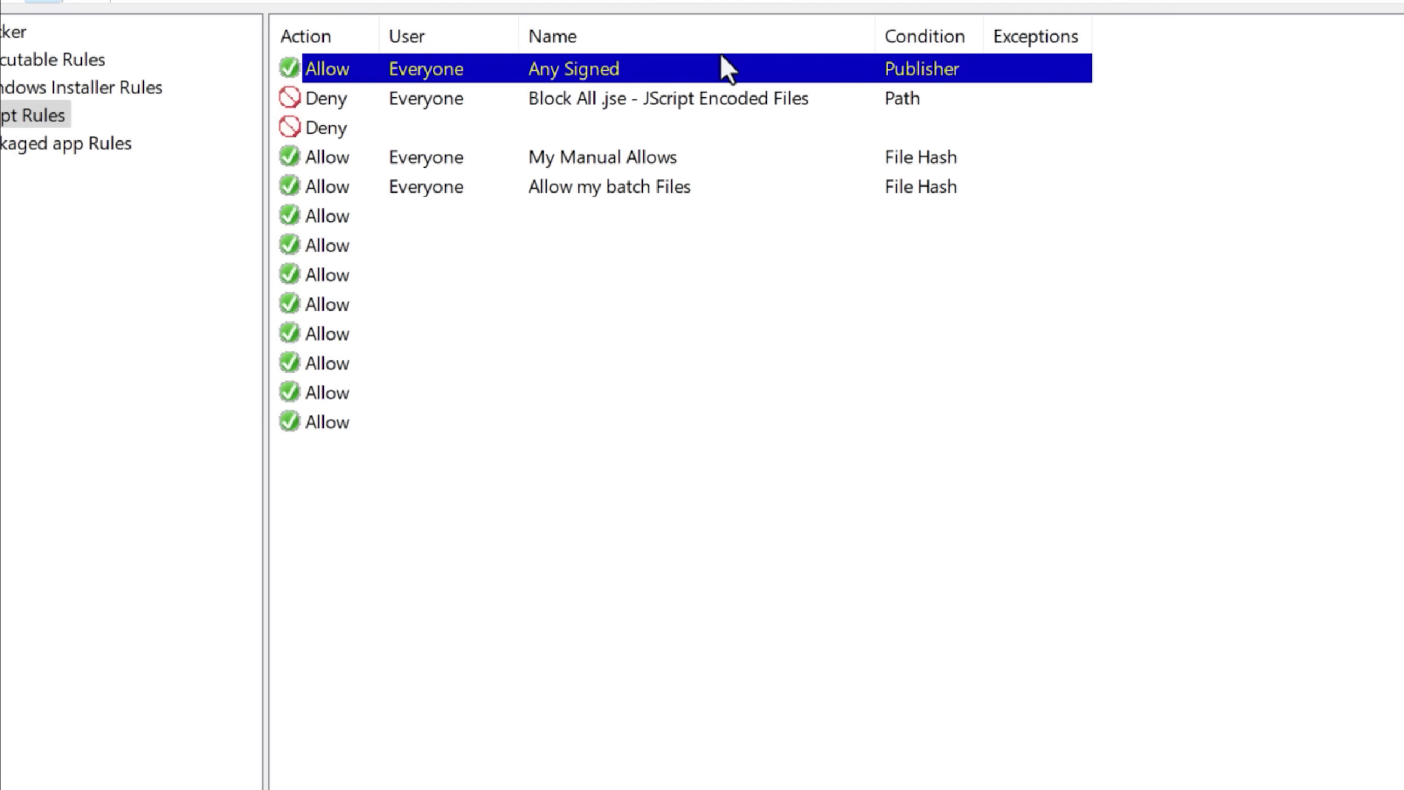
# Review the hashed batch files, starting with error.bat, in Allow my batch Files.
pyautogui.doubleClick(722, 190)
pyautogui.click(532, 178)
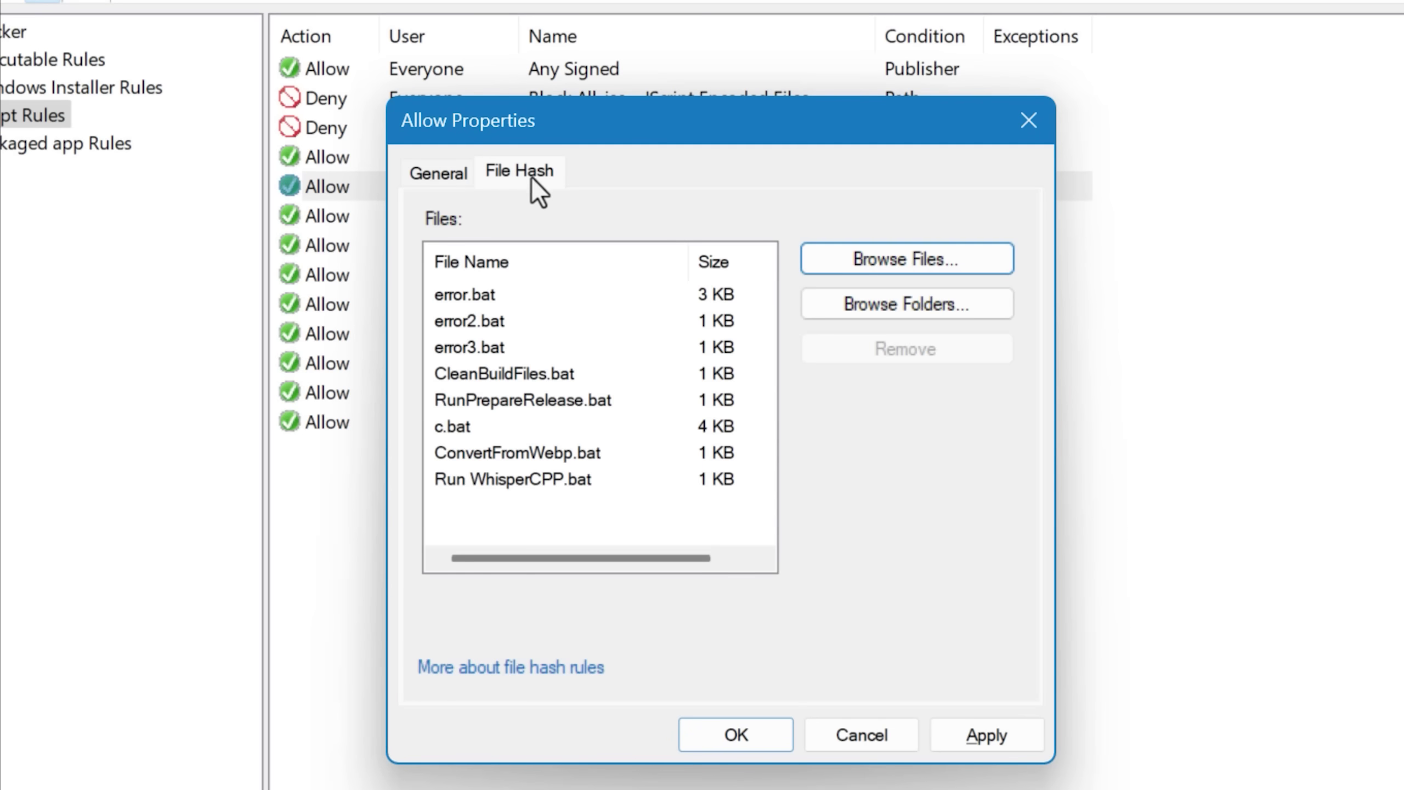
pyautogui.click(524, 297)
pyautogui.press('Down')
pyautogui.press('Down')
pyautogui.press('Down')
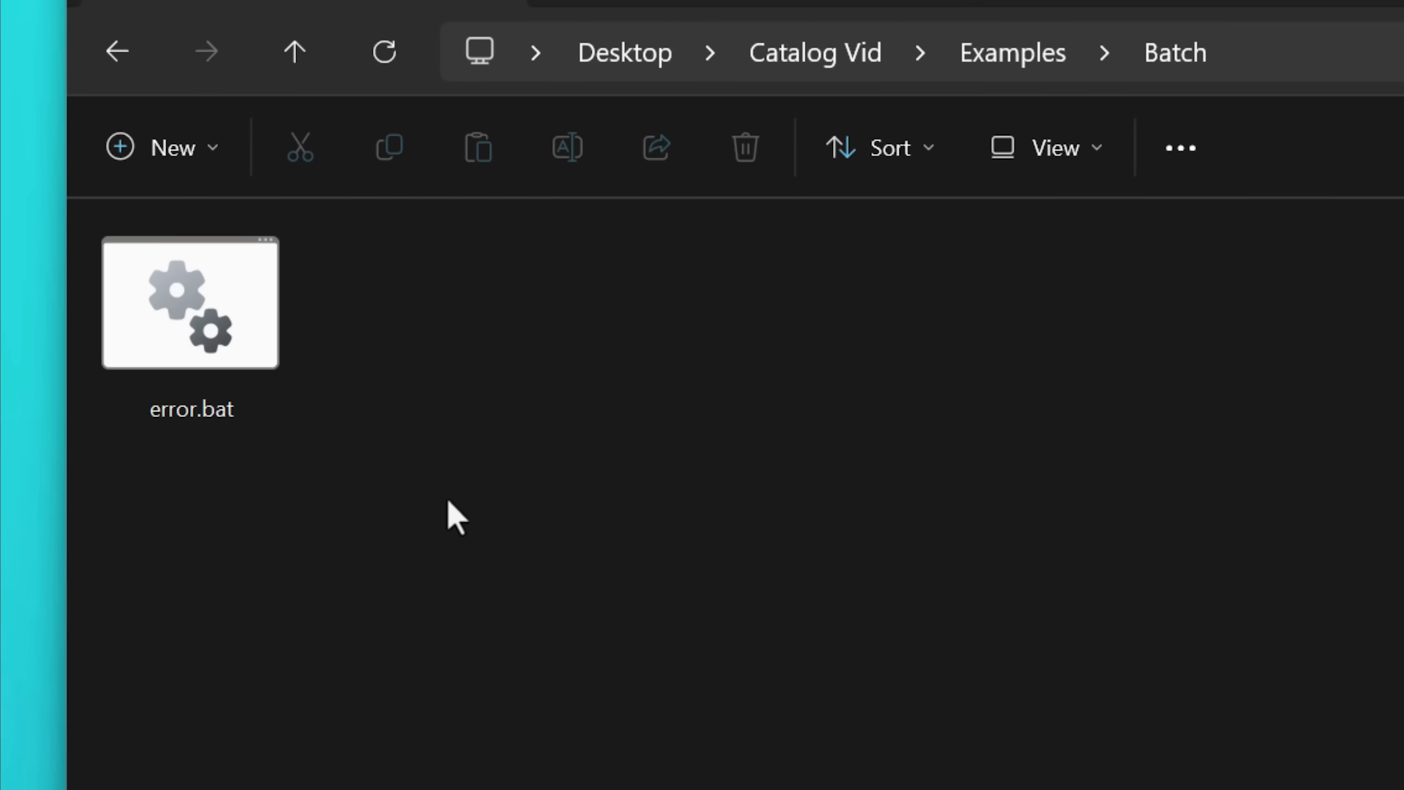
# Show error.bat's sha256 catalog signature from error.bat.cat in its Digital Signatures.
pyautogui.click(276, 338)
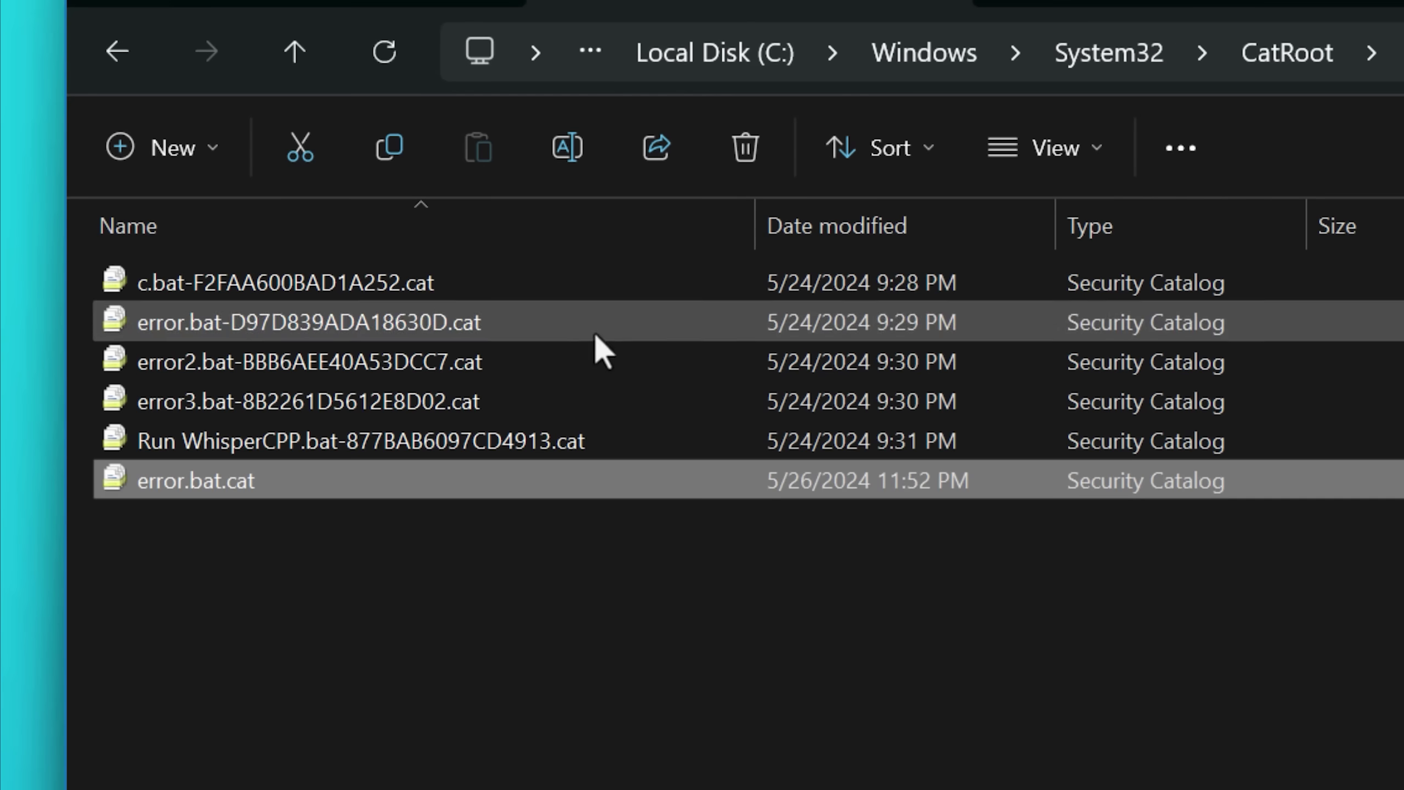
pyautogui.click(381, 555)
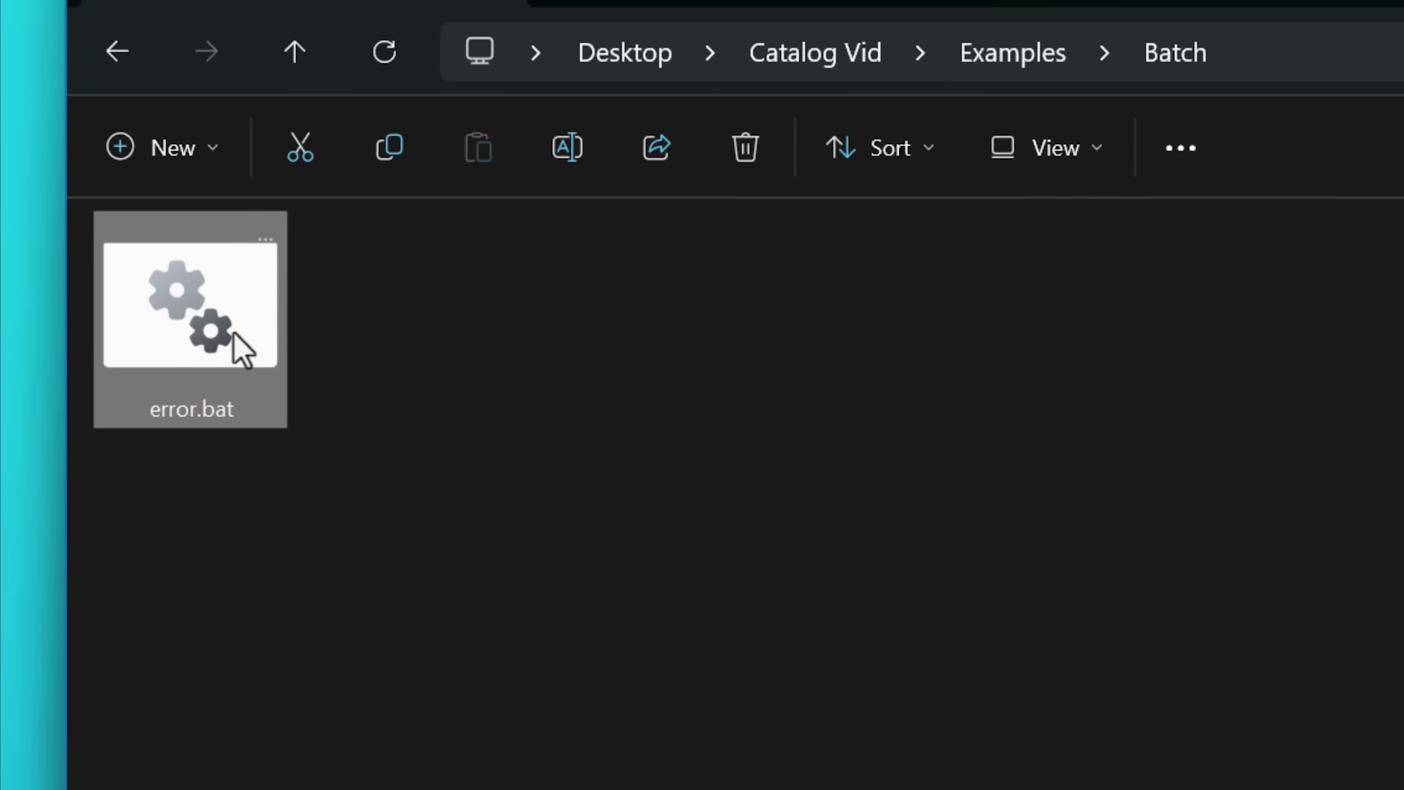
pyautogui.hotkey('alt', 'Return')
pyautogui.click(533, 117)
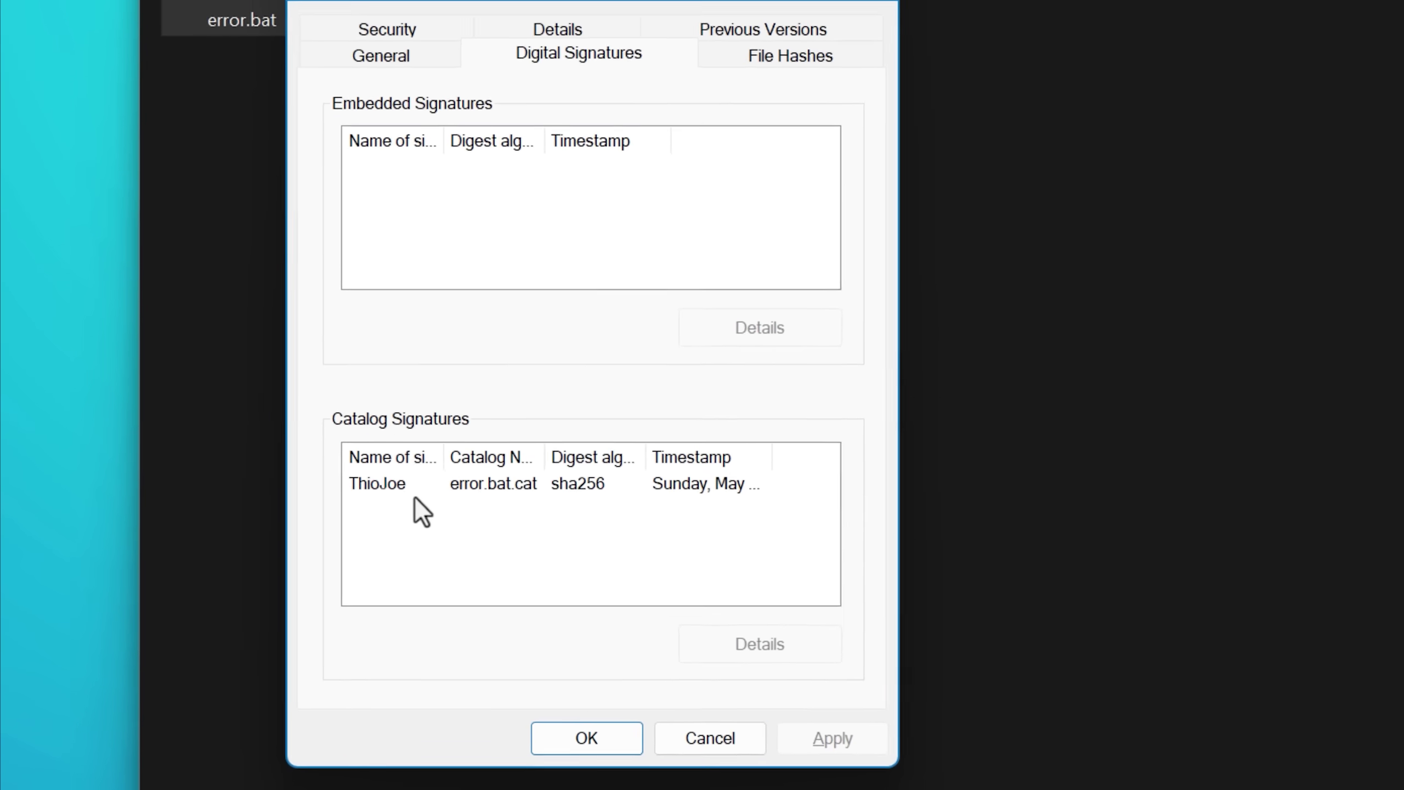
pyautogui.click(412, 490)
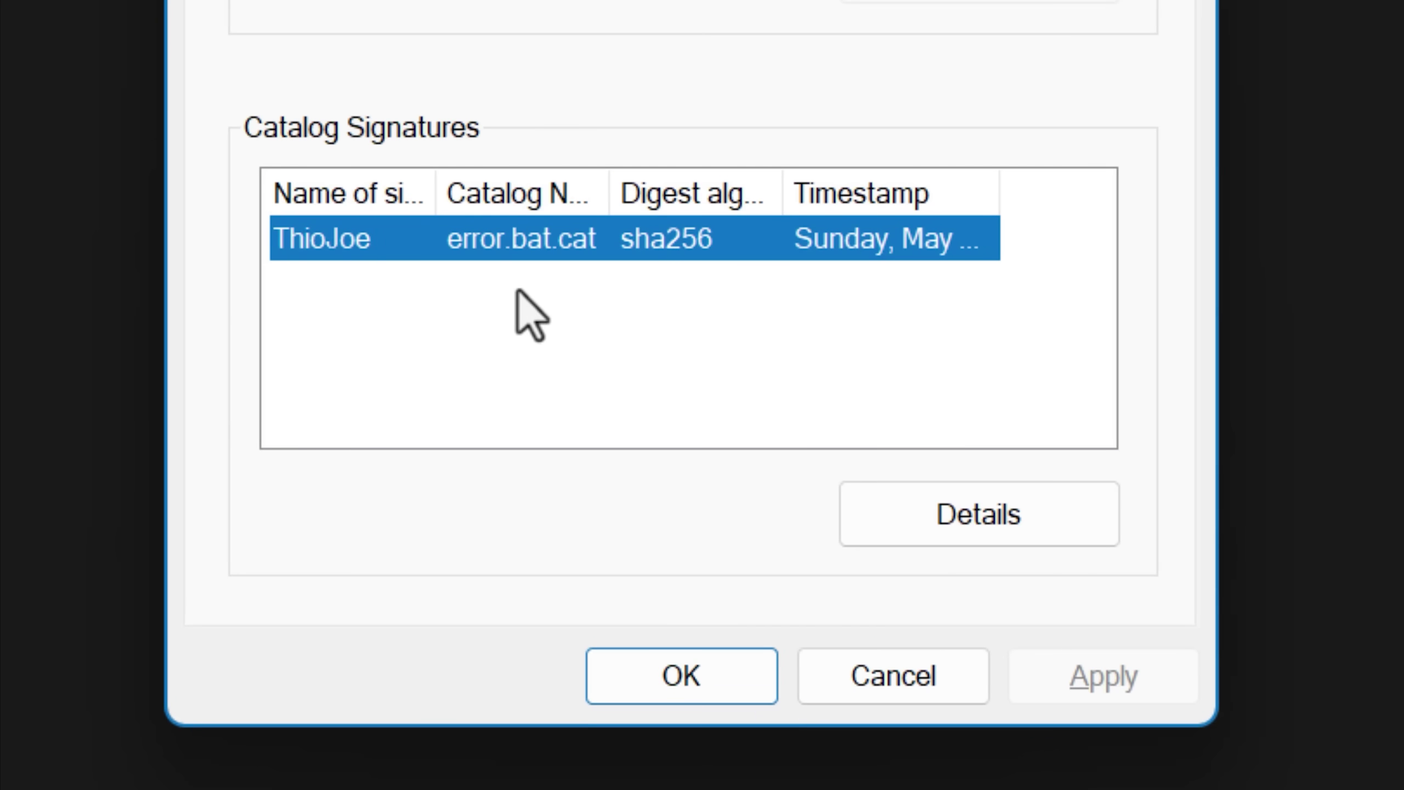